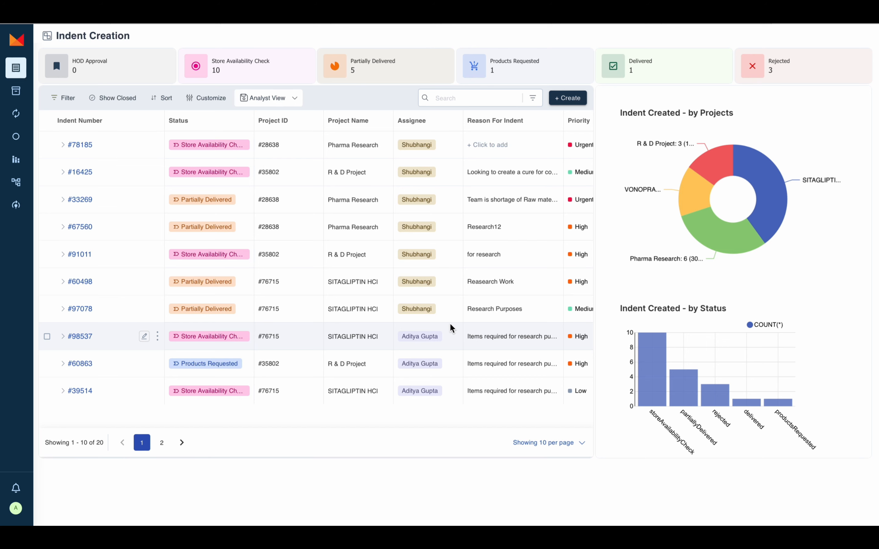
- Examine the indent table's columns from status to update date and the charts of indents by project and status
scroll(450, 326, right, 2)
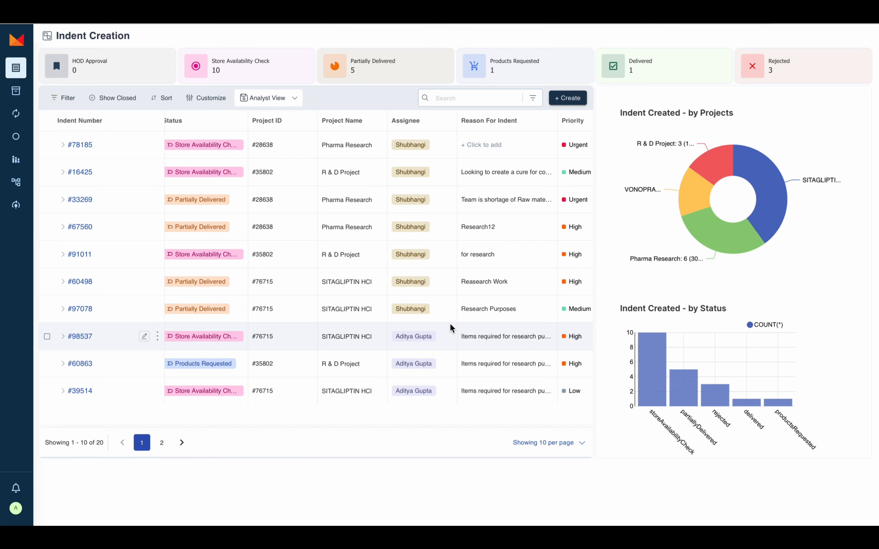
scroll(450, 324, left, 2)
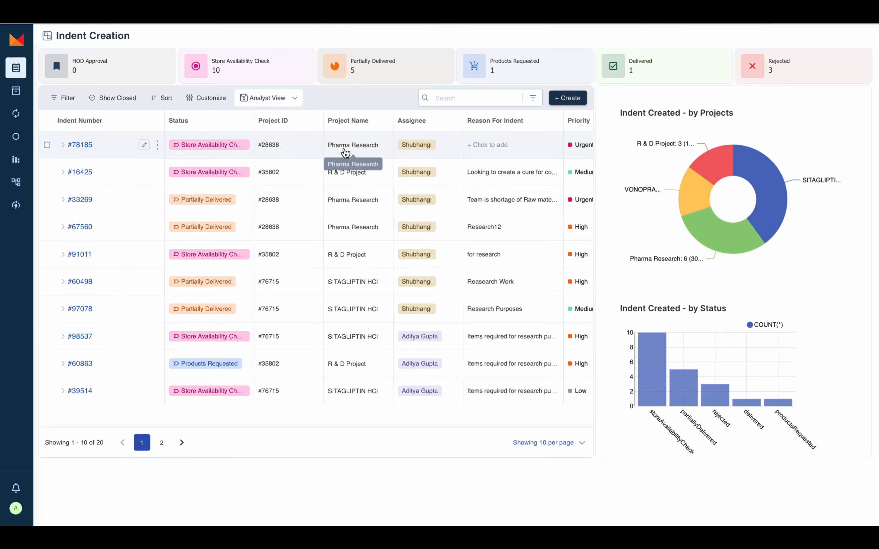
scroll(346, 153, right, 1)
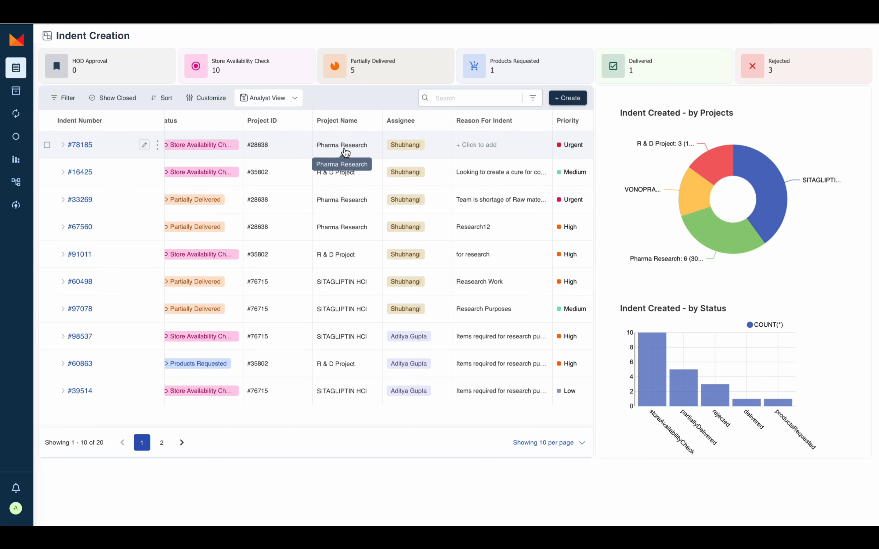
scroll(345, 153, right, 5)
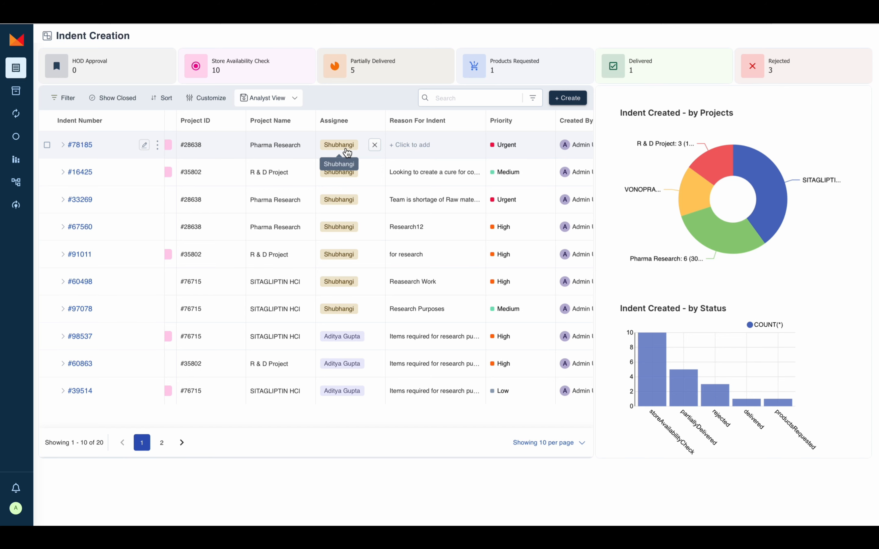
scroll(347, 153, right, 7)
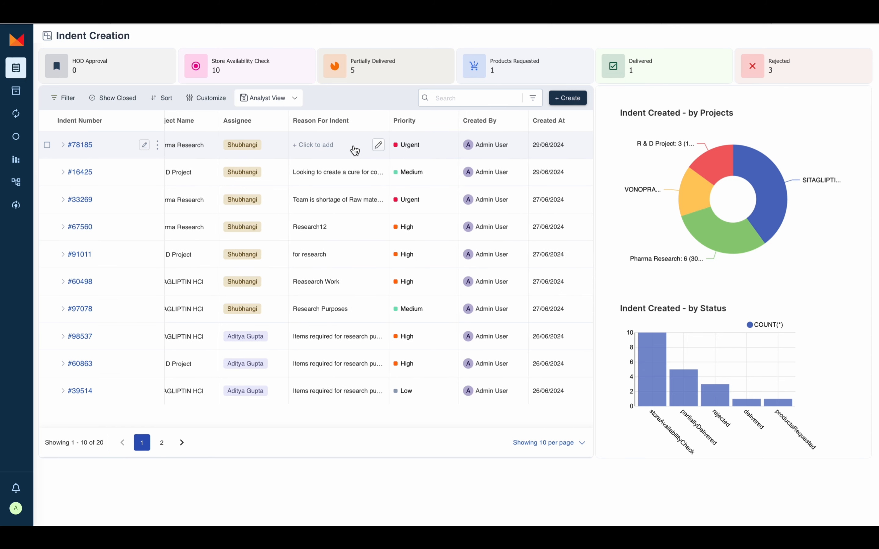
scroll(354, 149, right, 2)
scroll(383, 145, right, 3)
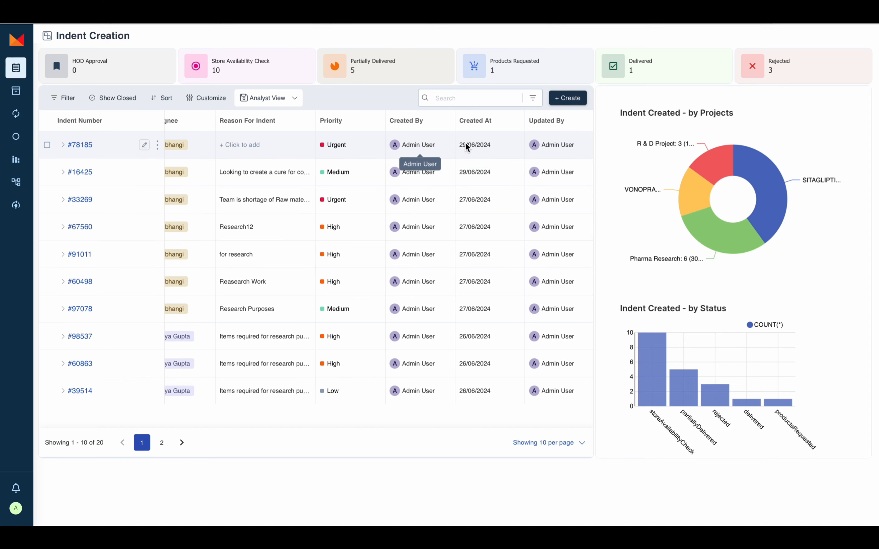
scroll(470, 142, right, 5)
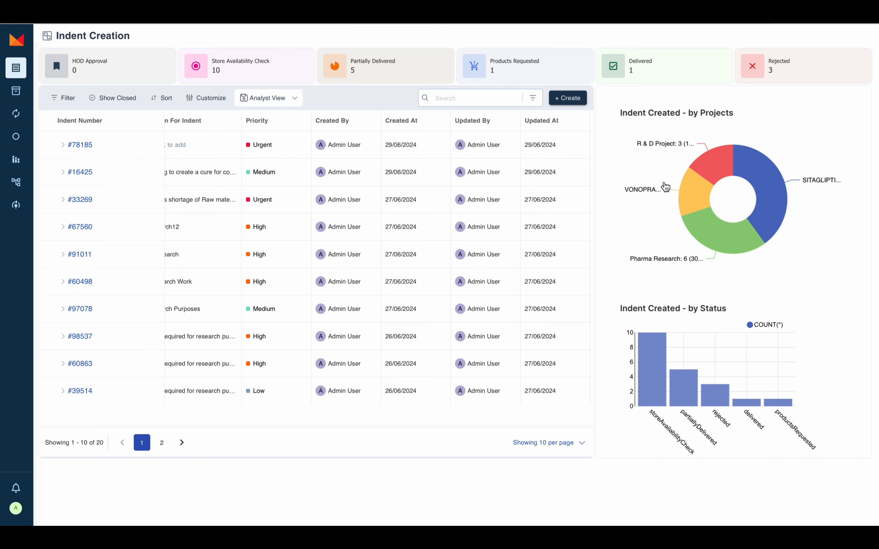
mouse_move(756, 160)
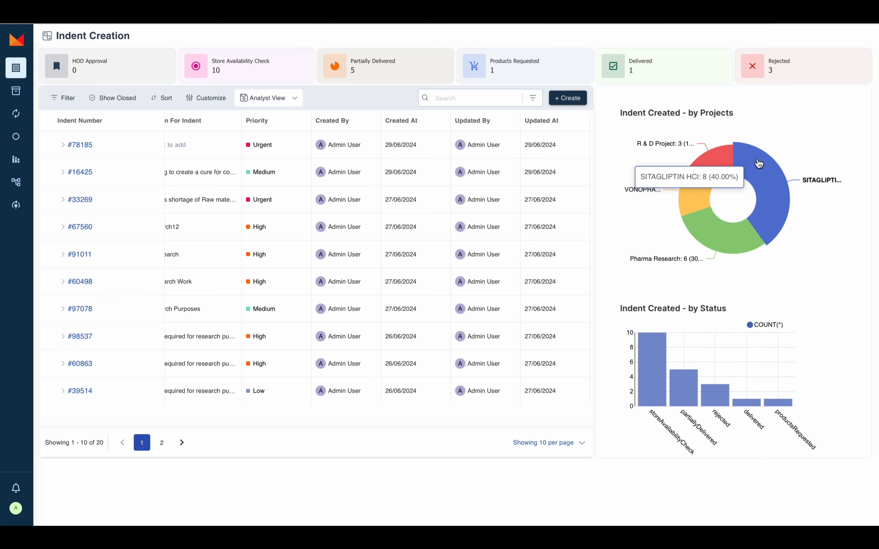
mouse_move(642, 357)
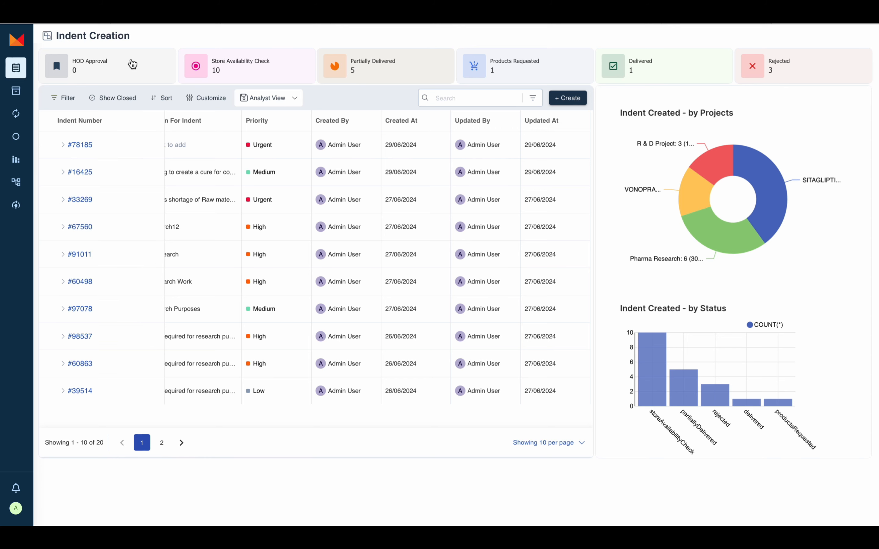
- Filter the indents by Store Availability Check and review the product details of the common cold cure indent
click(254, 78)
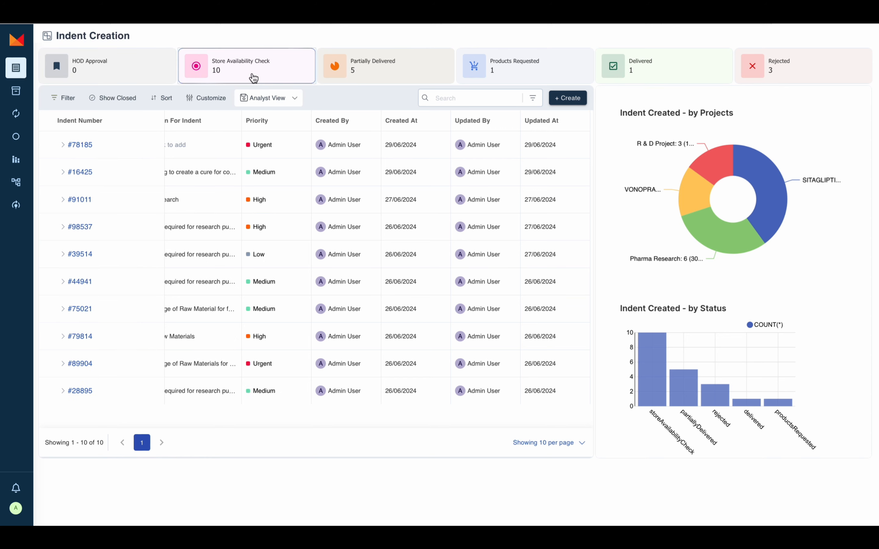
scroll(294, 205, left, 10)
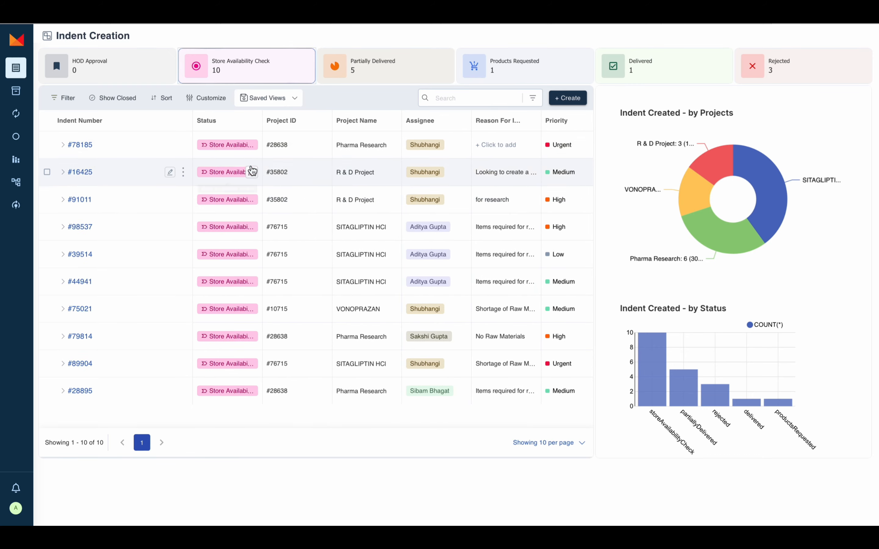
click(80, 173)
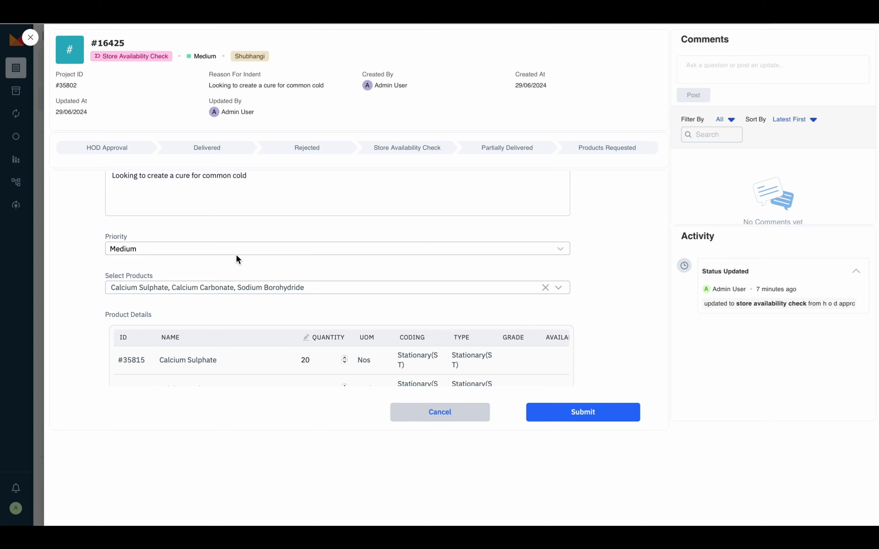
scroll(237, 256, down, 2)
scroll(236, 256, down, 3)
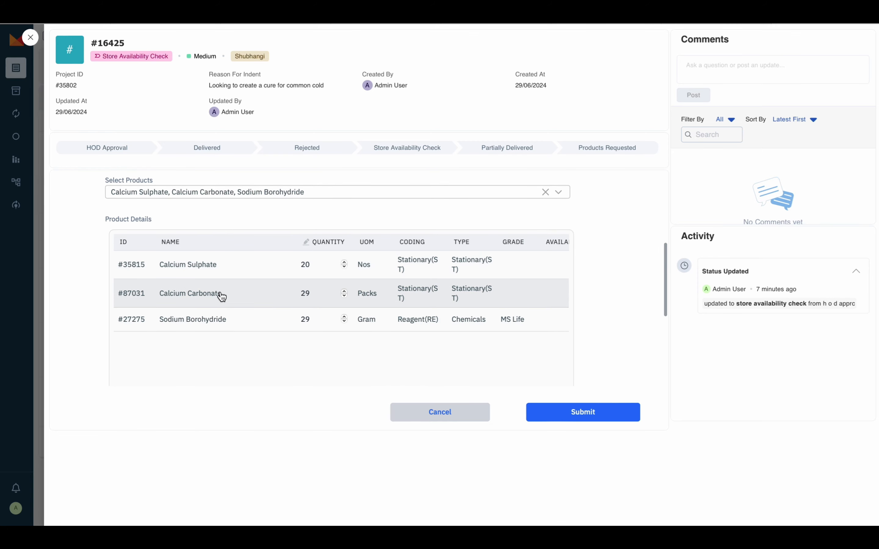
scroll(221, 295, up, 1)
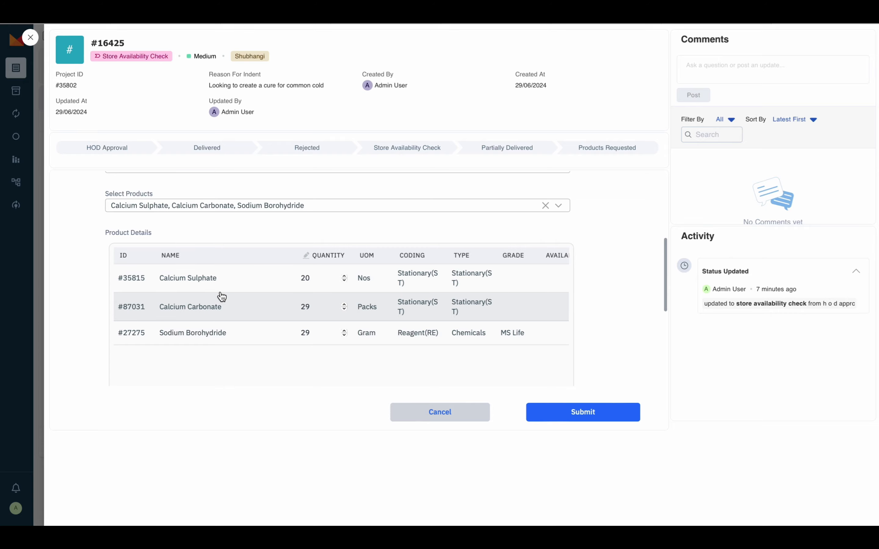
click(444, 418)
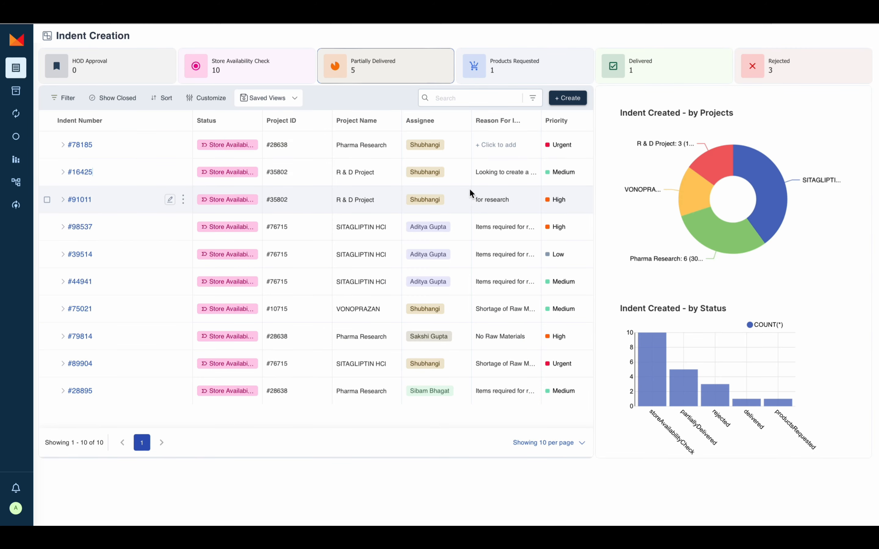
- Start a new indent for R & D Project with the reason "Need to run some tests" and High priority
click(568, 97)
click(536, 64)
click(524, 92)
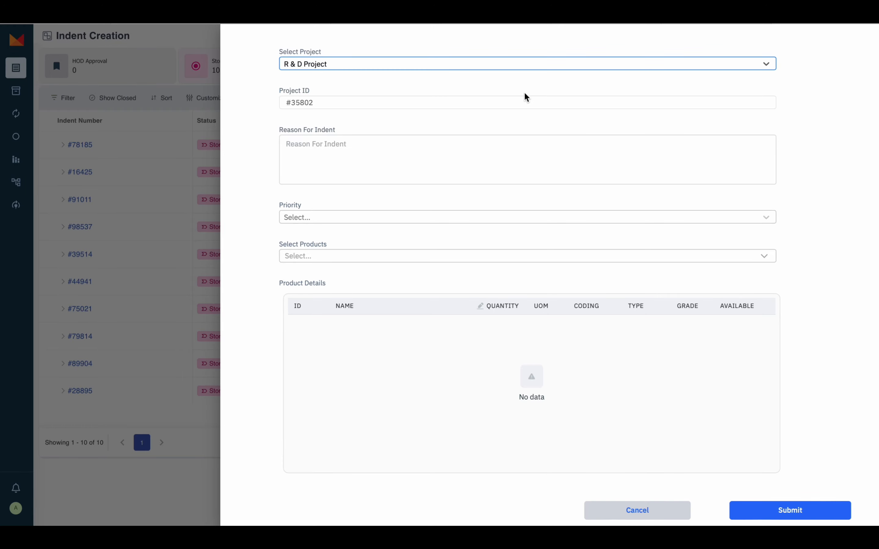
click(413, 156)
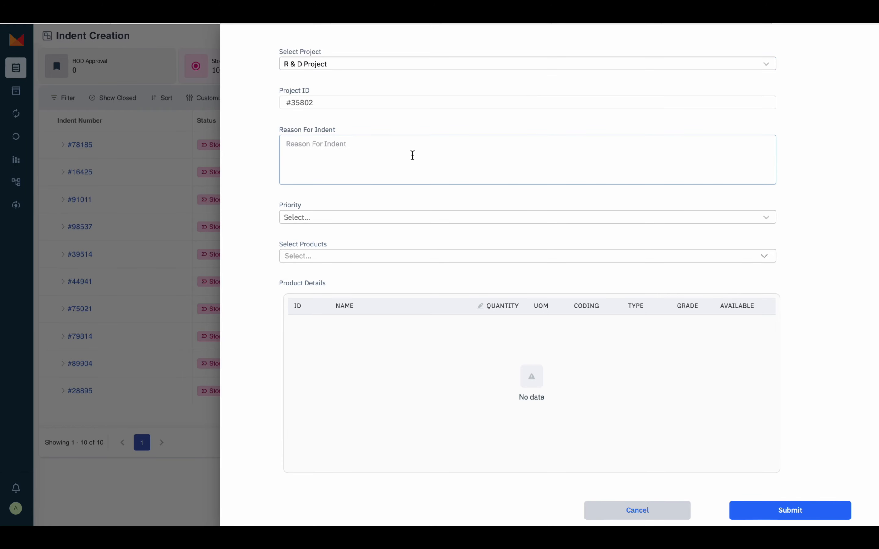
text(Need to run )
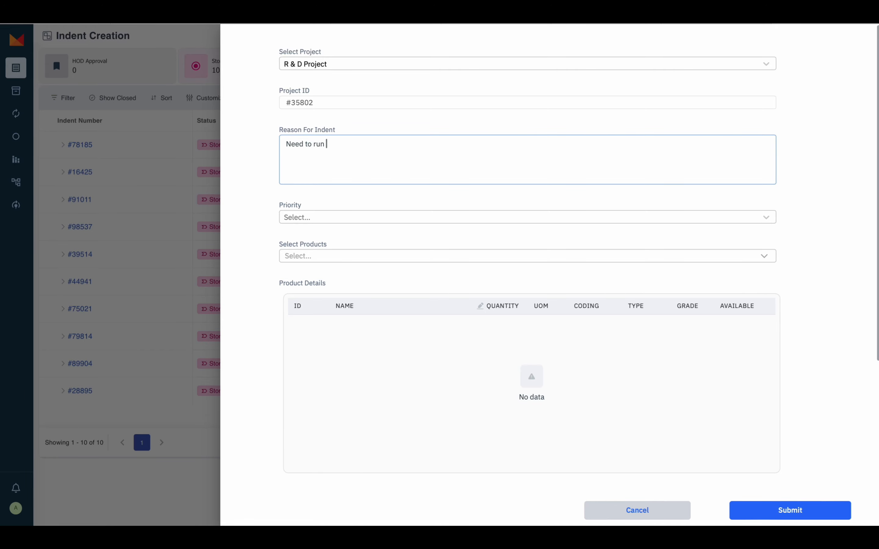
text(some tests)
click(378, 216)
click(363, 255)
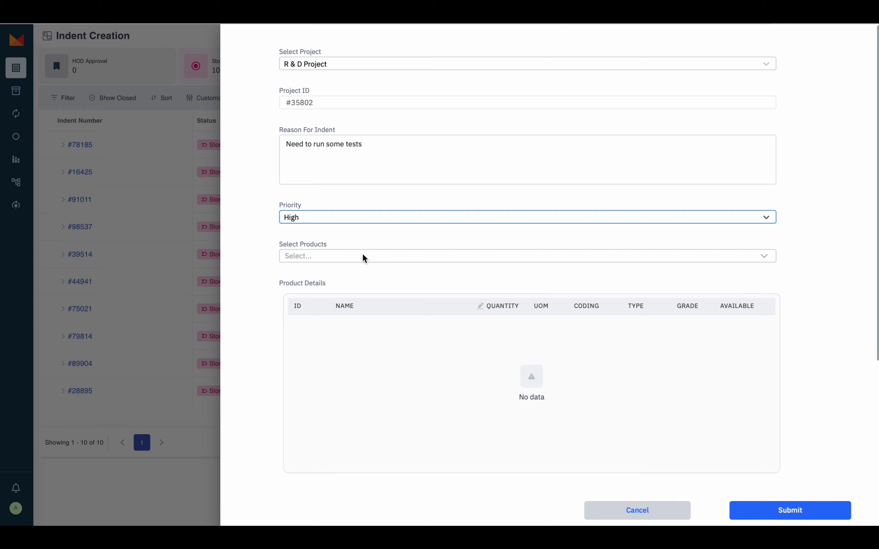
- Add Calcium Sulphate to the new indent's products with a quantity of 20
click(362, 259)
click(343, 314)
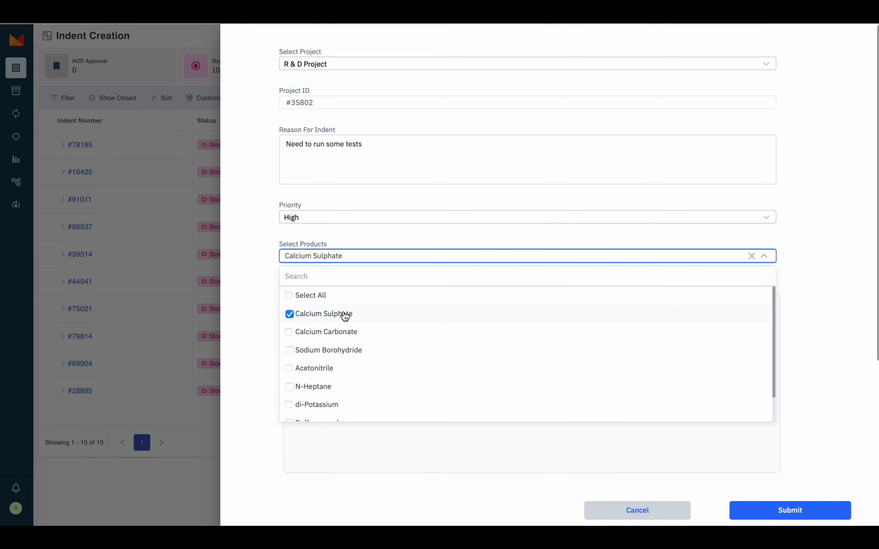
click(263, 336)
click(493, 330)
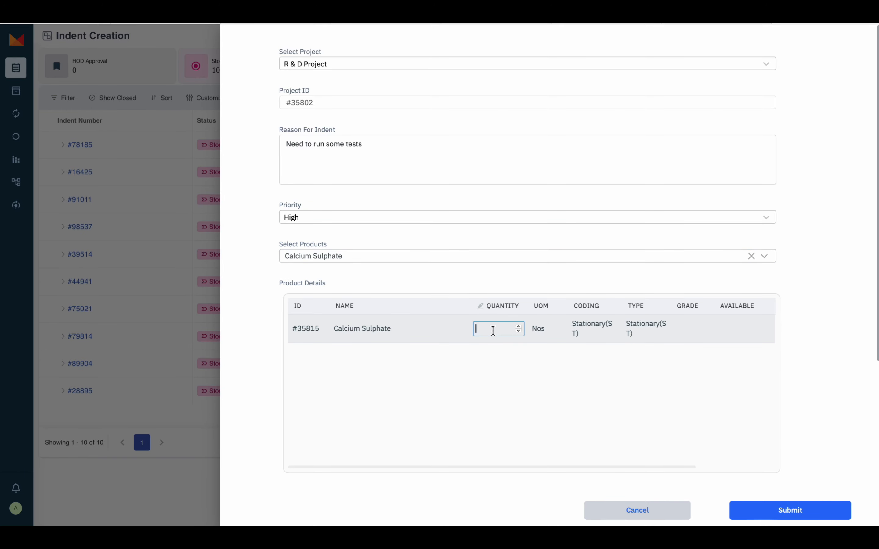
text(20)
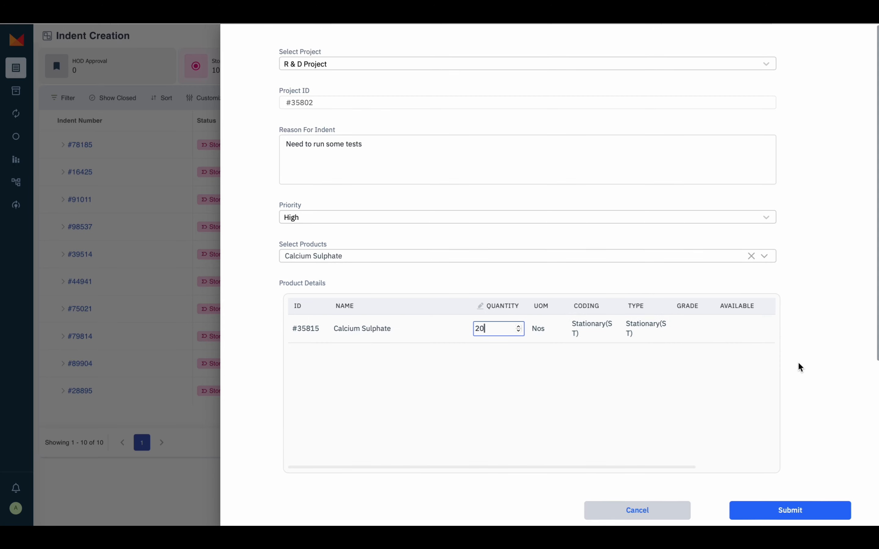
- Attach Insurance Claims Process Flow.png from Downloads as an additional attachment and submit the indent
scroll(801, 330, down, 5)
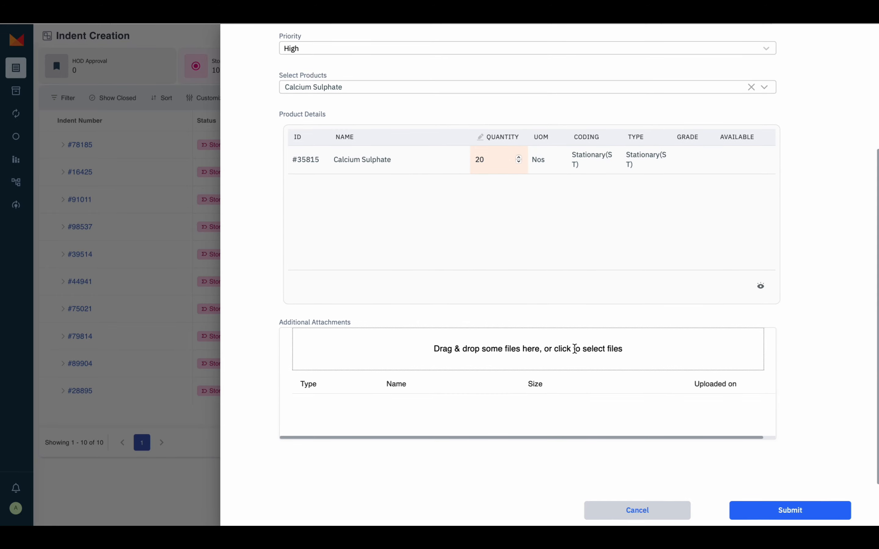
click(575, 349)
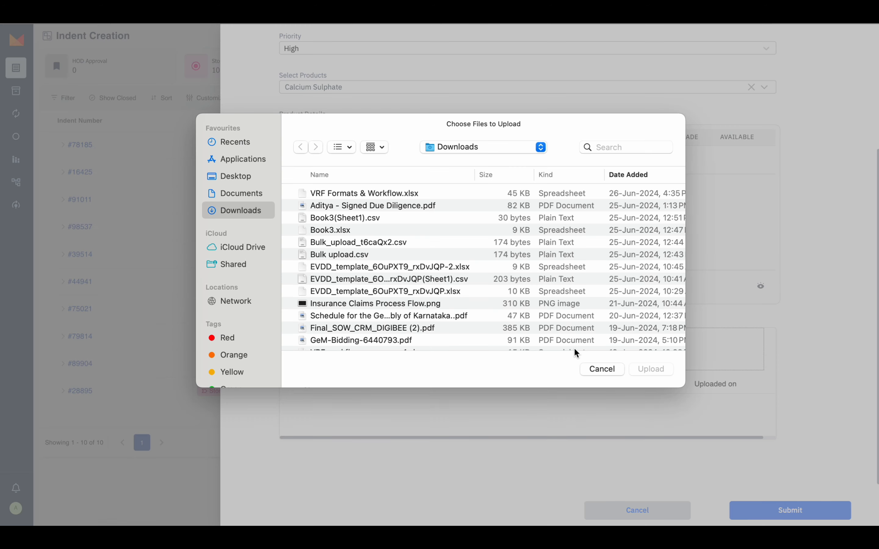
click(396, 305)
click(665, 371)
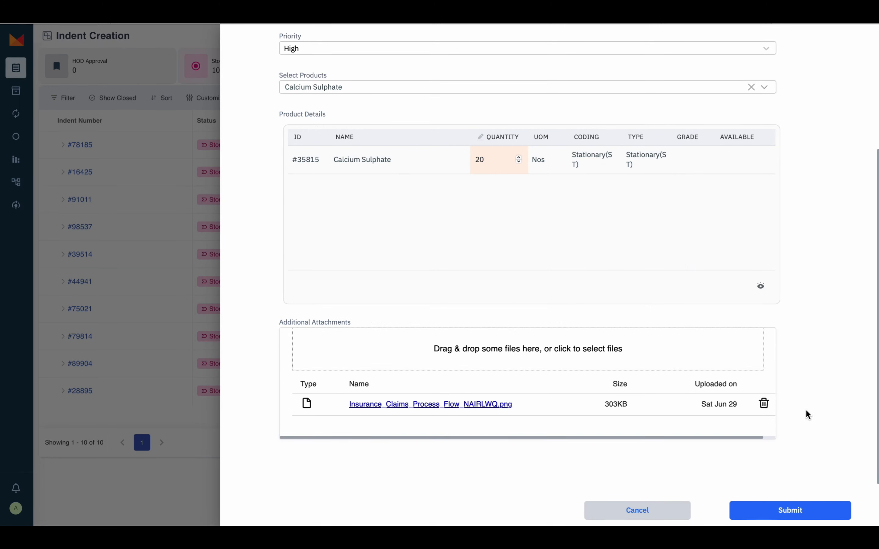
click(795, 517)
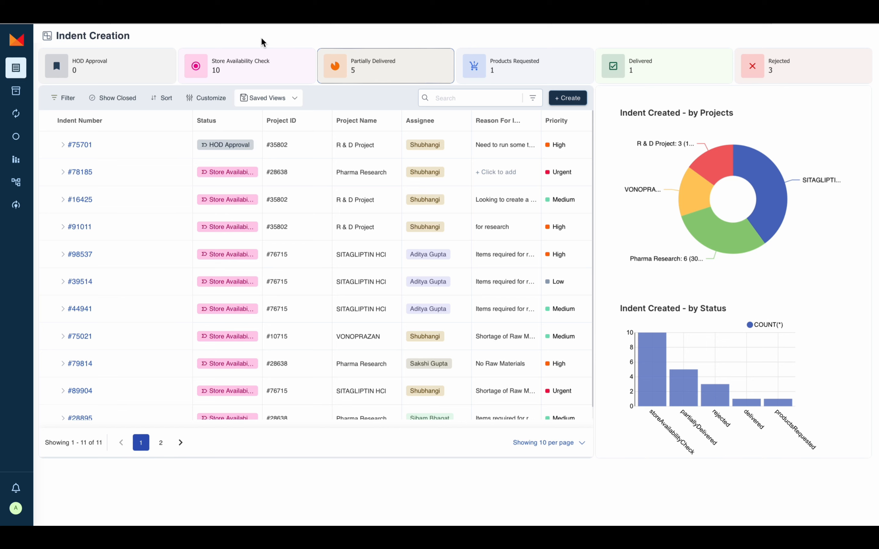
- Go to Indent Approval and open the approval-pending record of the R & D Project indent
mouse_move(17, 73)
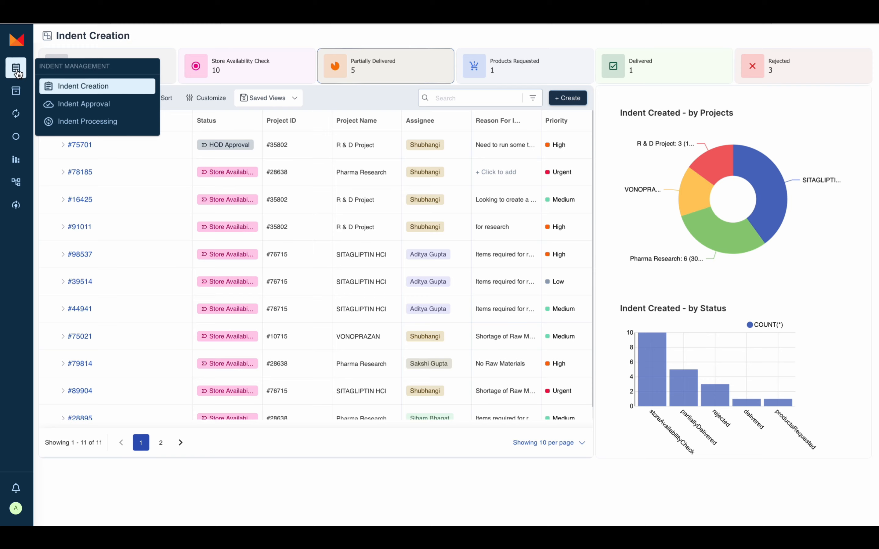
click(88, 105)
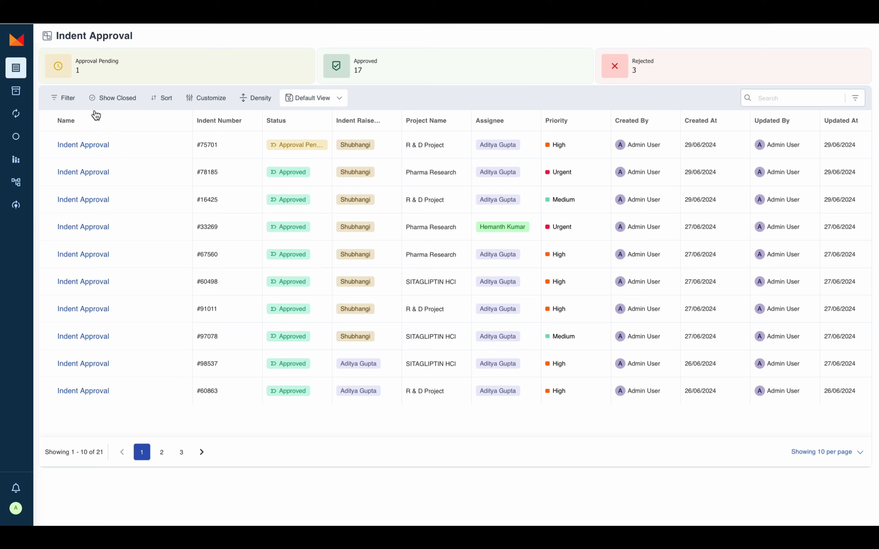
mouse_move(173, 178)
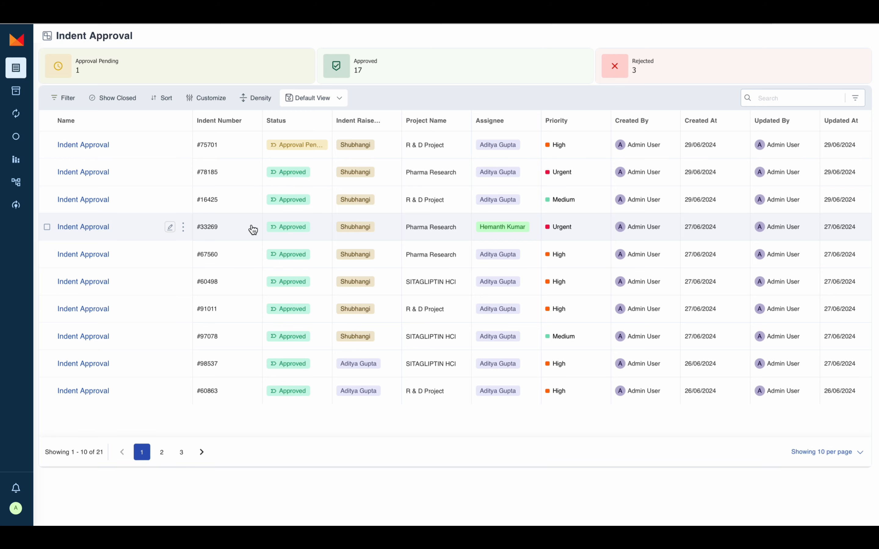
click(99, 149)
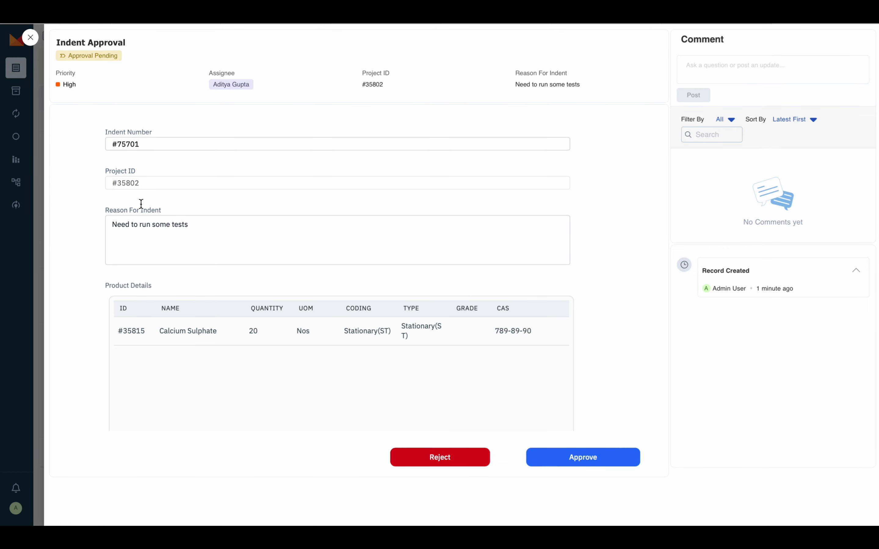
- Review the indent's reason, product details and attachment, and approve the indent
scroll(141, 204, down, 1)
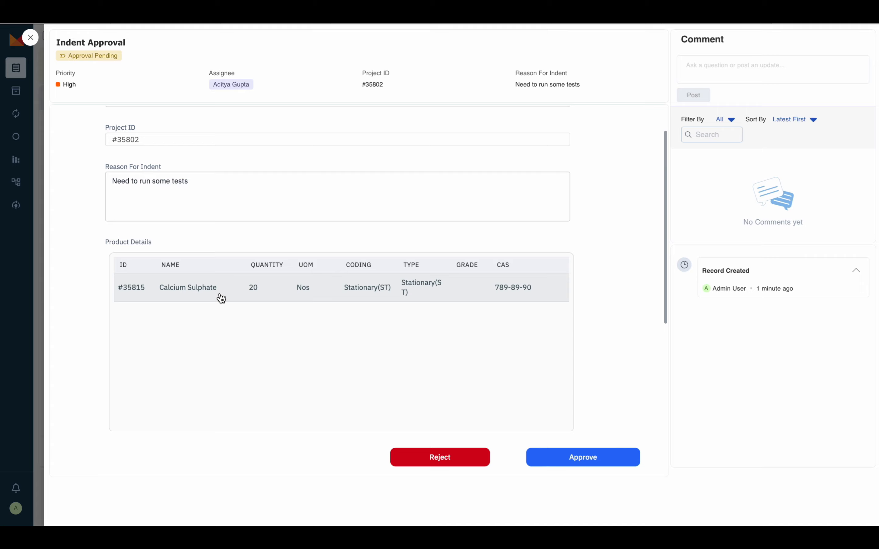
scroll(214, 284, up, 1)
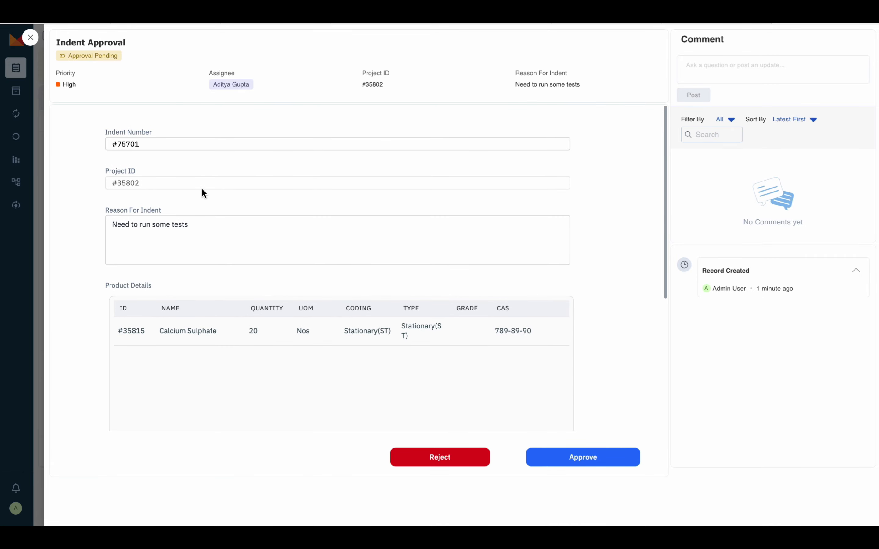
scroll(197, 225, down, 5)
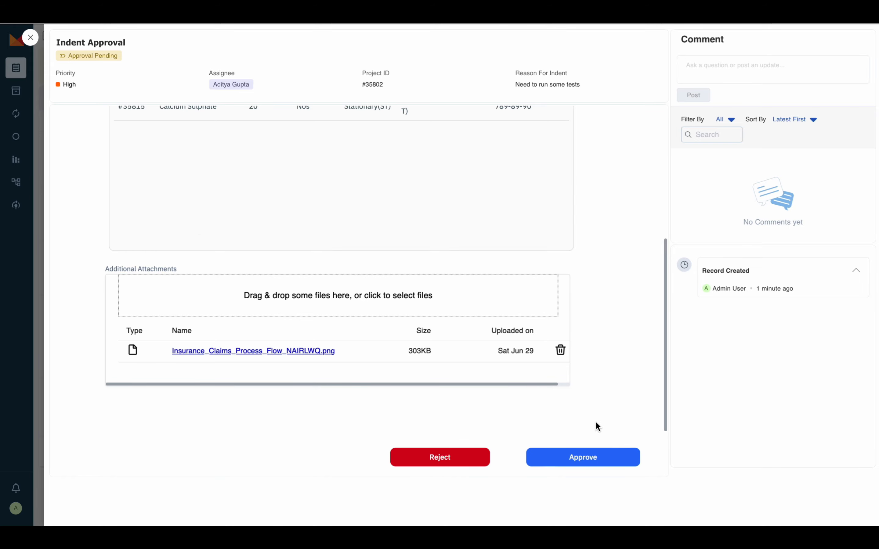
click(595, 459)
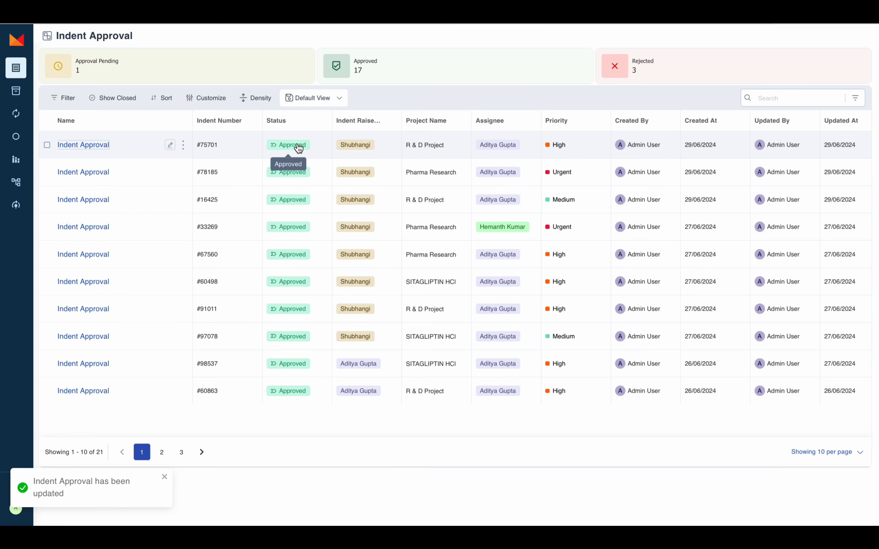
- Open the High-priority R & D Project record at the top of Indent Processing and review its Calcium Sulphate product details
mouse_move(15, 70)
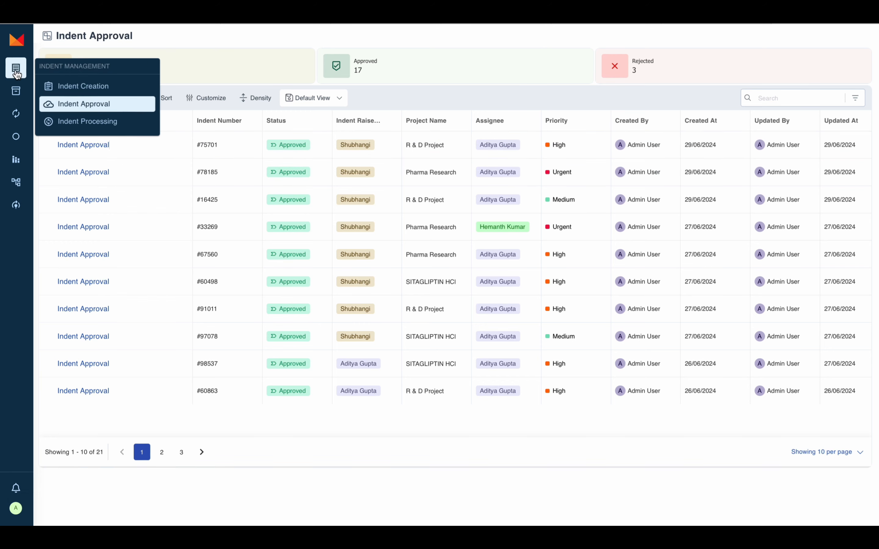
click(90, 124)
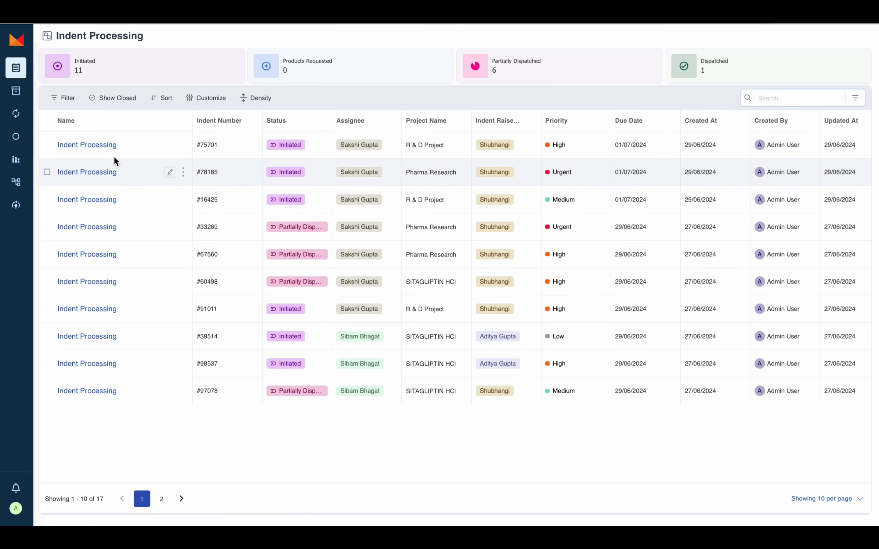
click(99, 150)
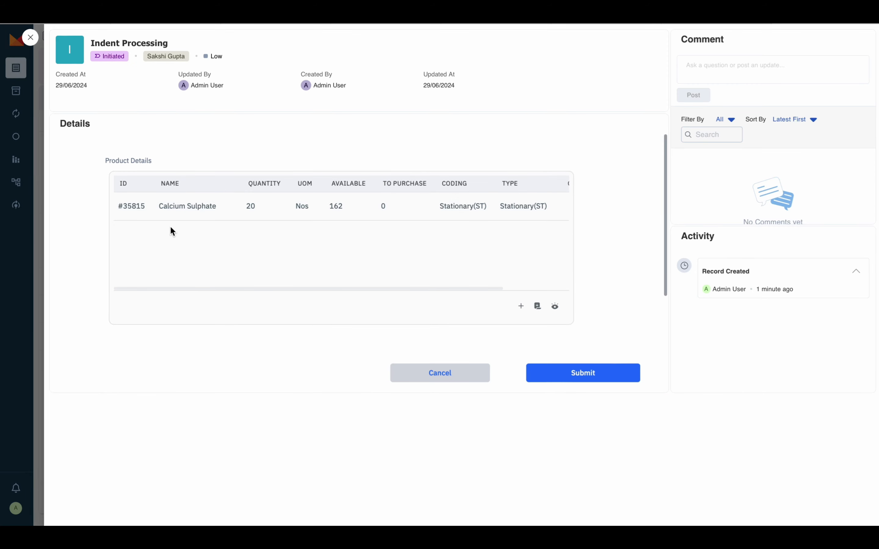
scroll(128, 234, right, 4)
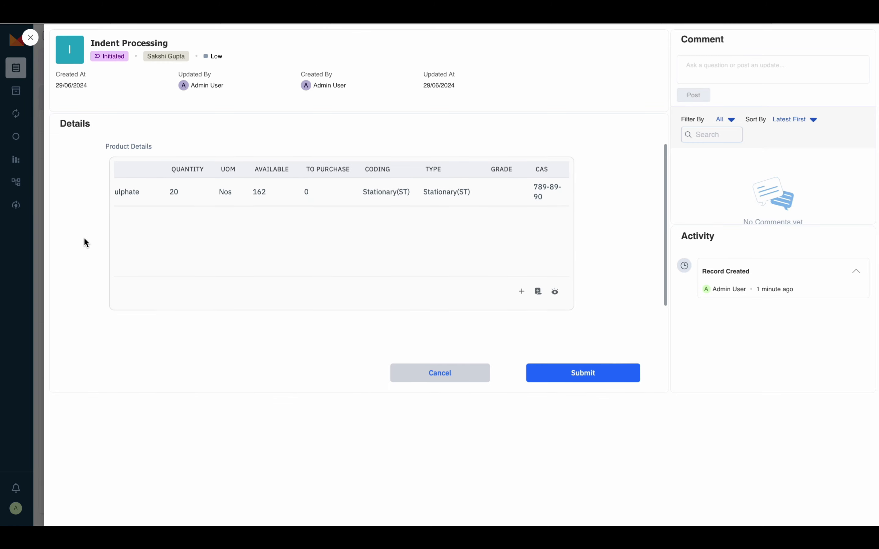
scroll(85, 238, down, 2)
scroll(84, 238, up, 2)
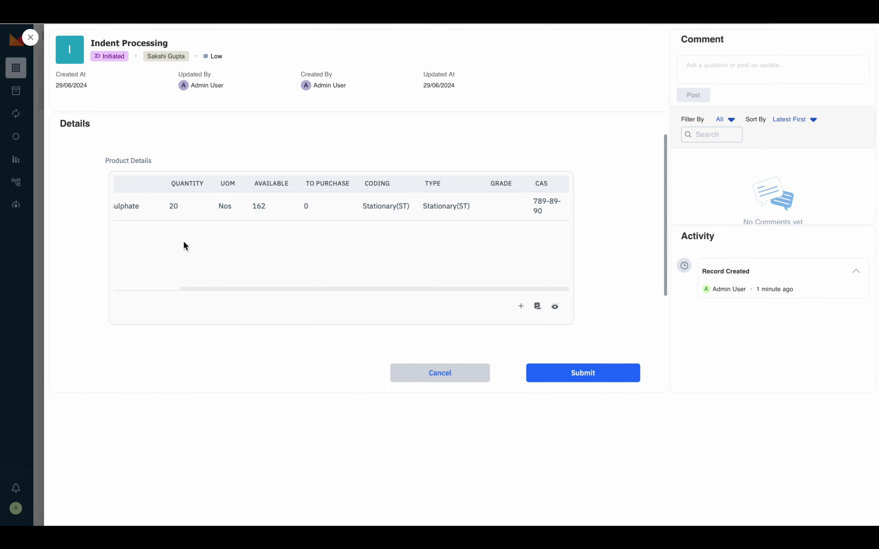
scroll(184, 246, left, 3)
scroll(184, 246, left, 1)
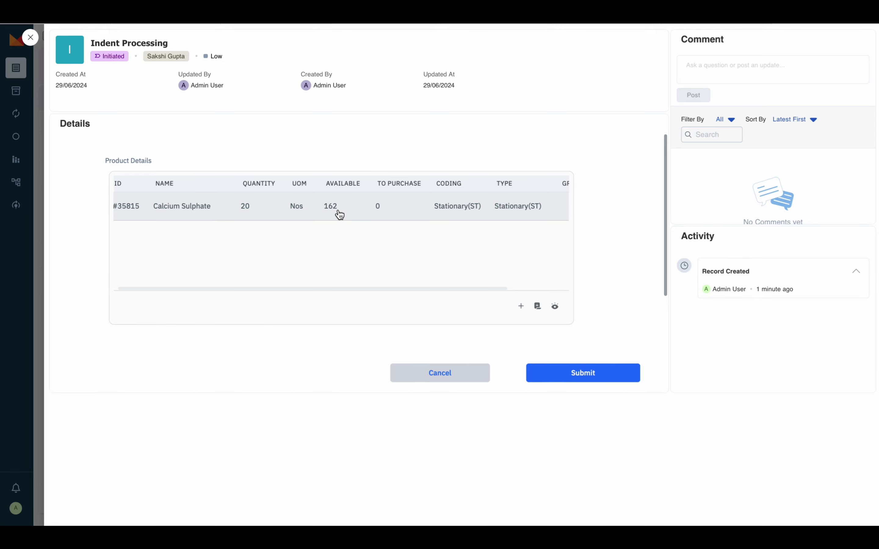
- Submit the processing record with Create Outward selected, and show closed records in the Indent Processing list
scroll(340, 215, down, 3)
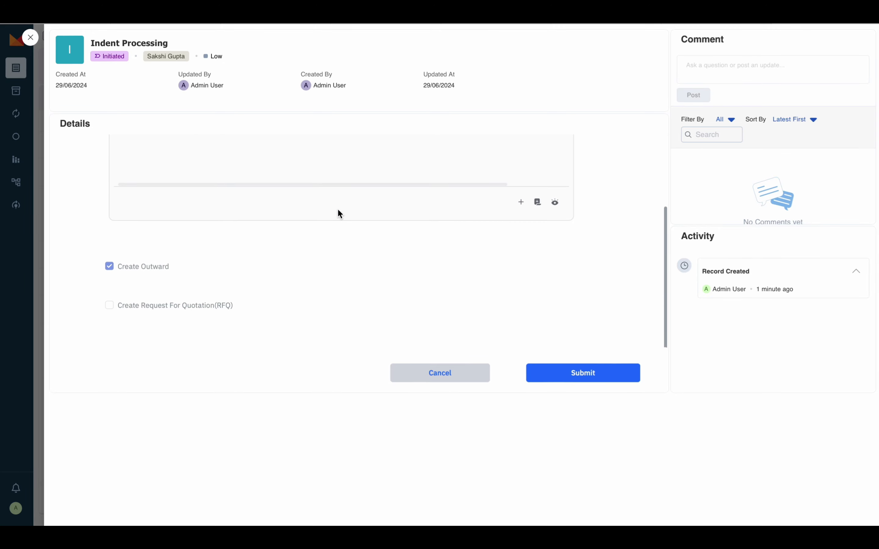
scroll(337, 208, up, 2)
scroll(337, 208, down, 4)
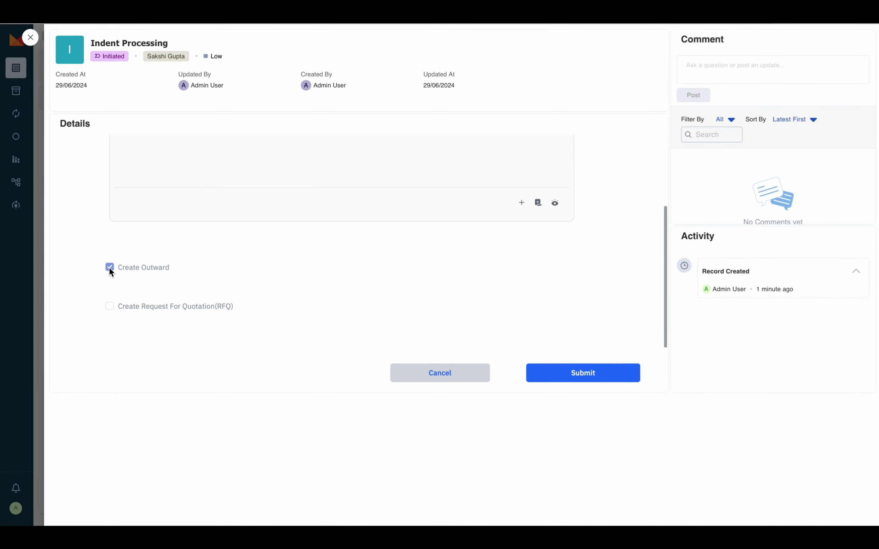
click(581, 374)
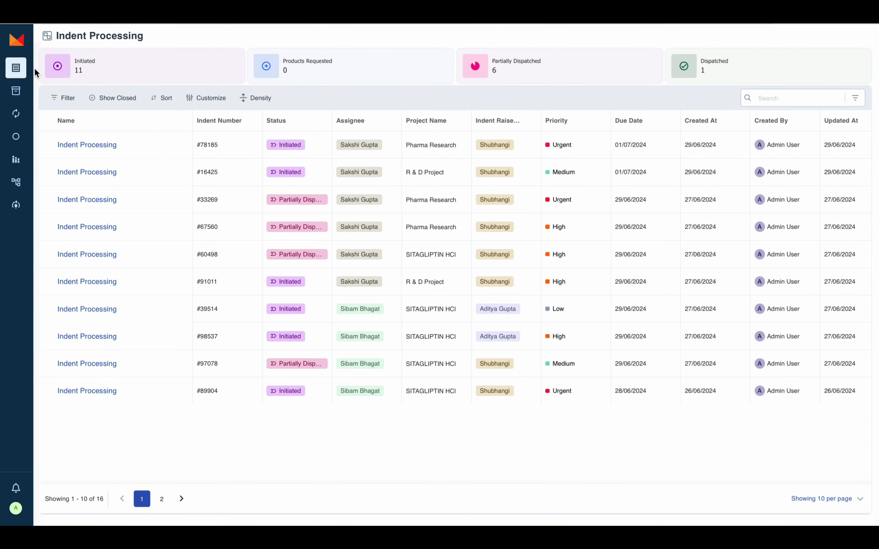
click(115, 101)
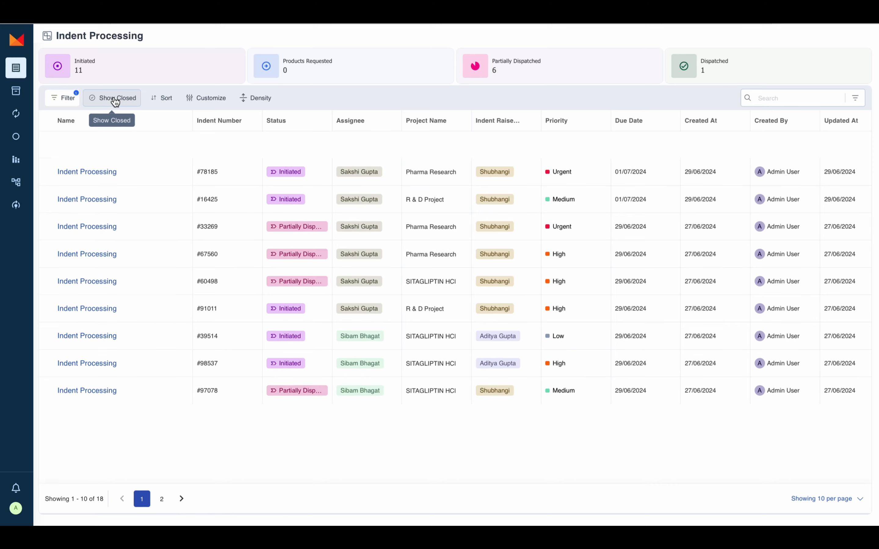
- Go to Stock Outward, open the first SITAGLIPTIN HCl record and review its item details
mouse_move(16, 91)
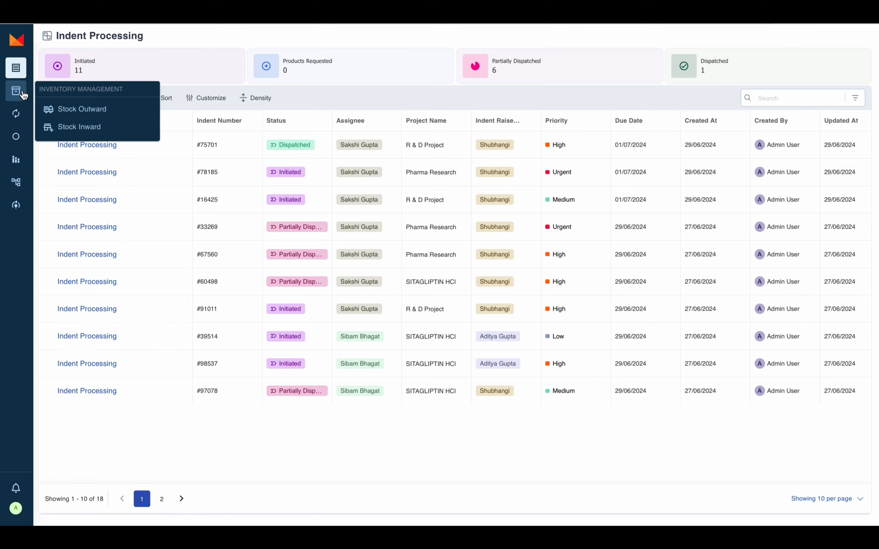
click(70, 110)
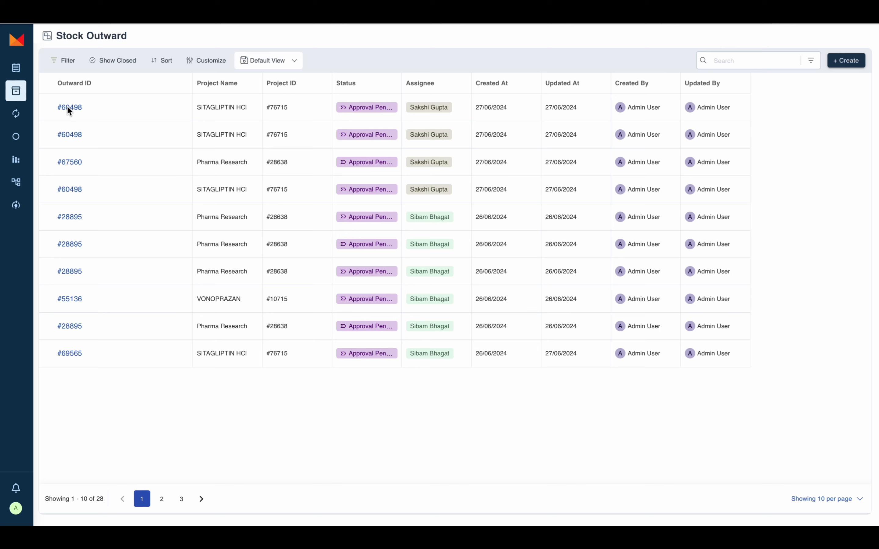
click(69, 108)
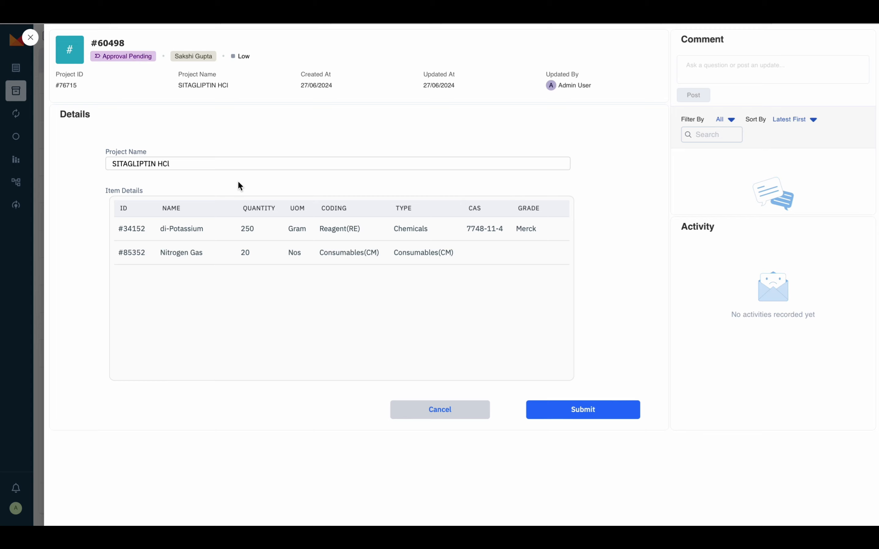
scroll(239, 186, down, 1)
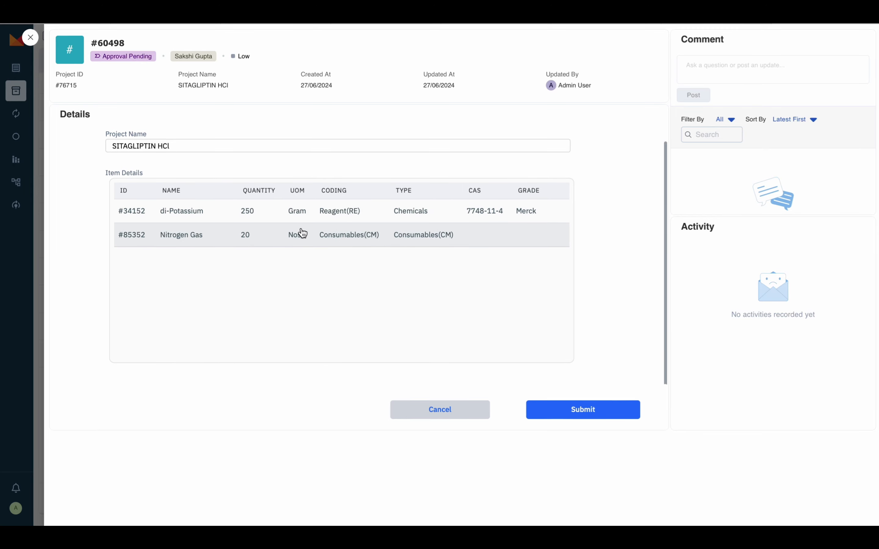
scroll(107, 190, up, 1)
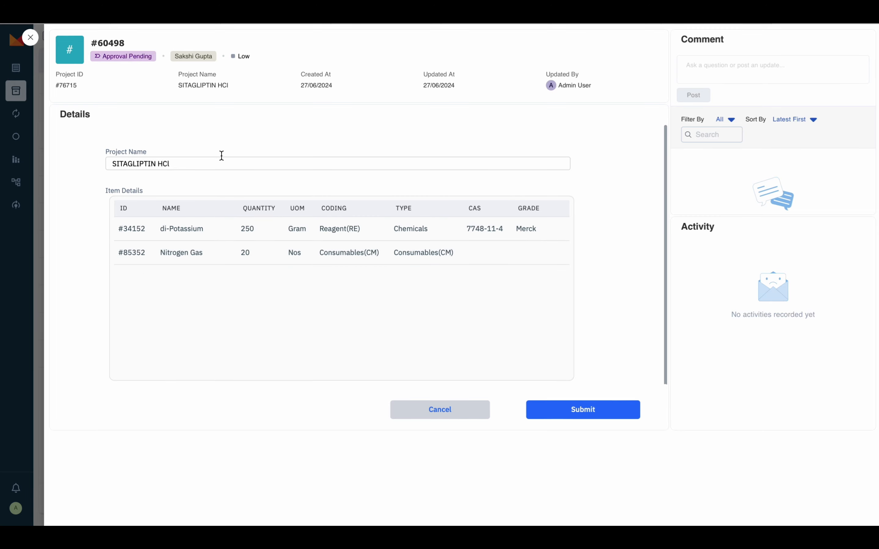
- Set the outward record's status to Shipped, submit it and close the record
click(130, 58)
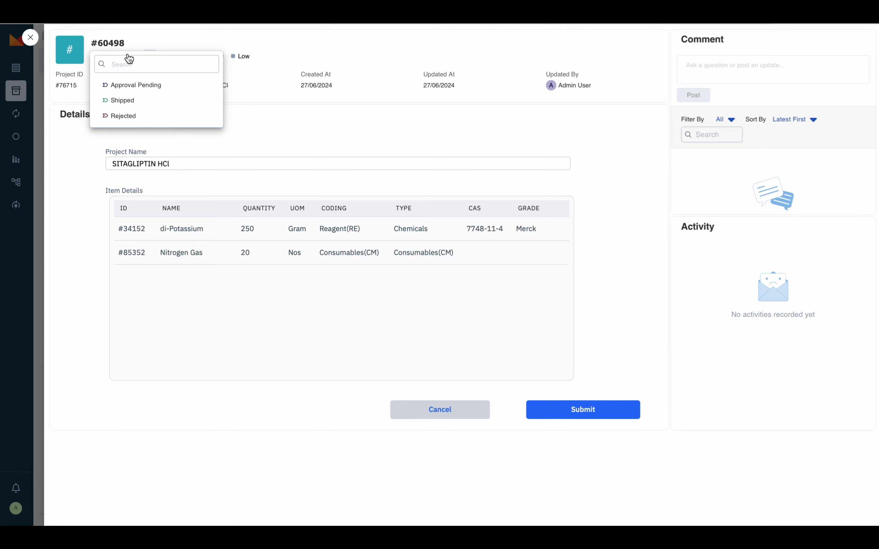
click(139, 102)
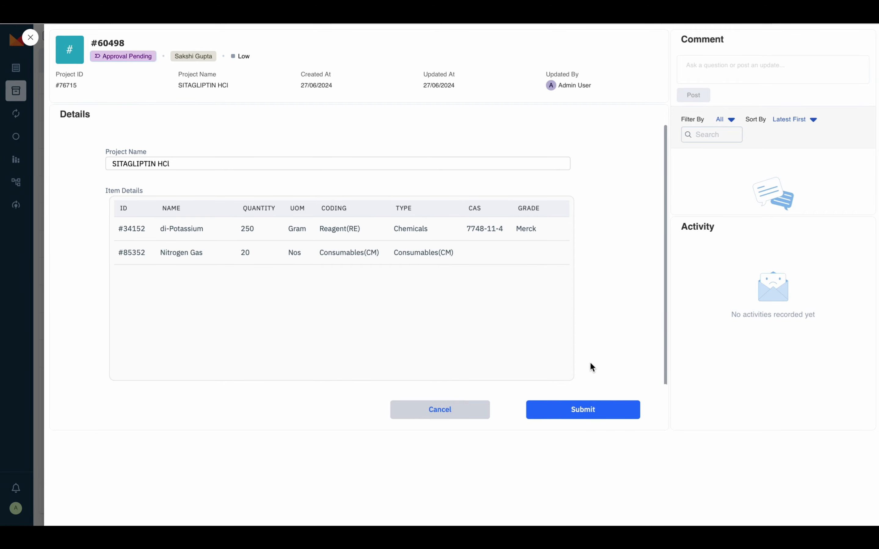
click(587, 410)
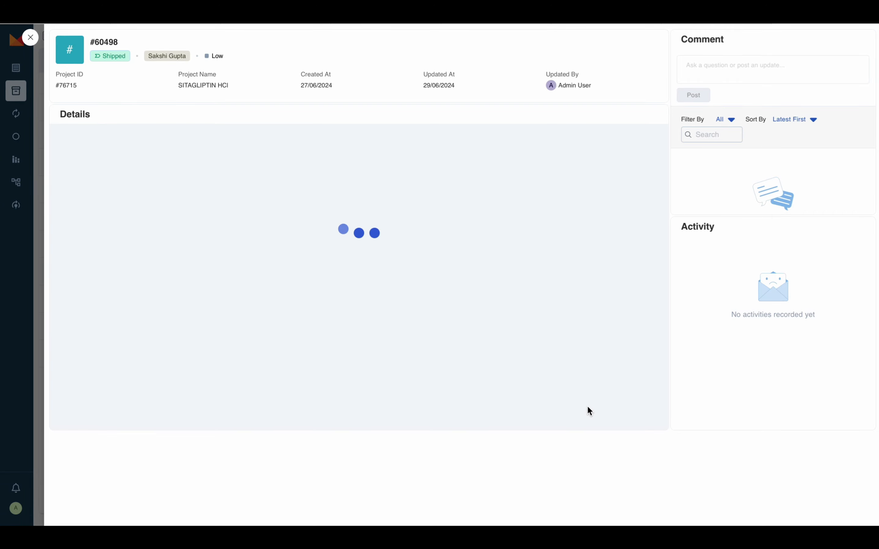
click(31, 39)
- Go to Request For Quotation, open the first Pharma Research request with status New and review its item list
mouse_move(20, 96)
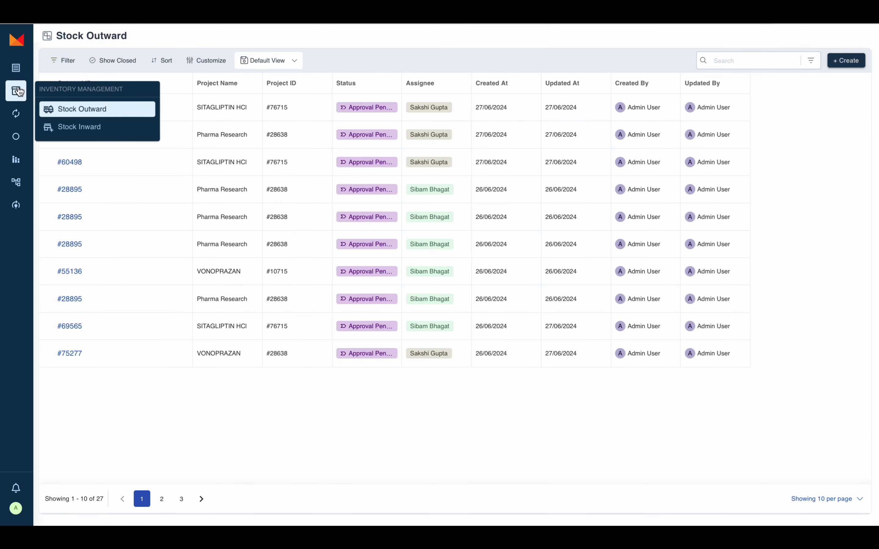
mouse_move(19, 115)
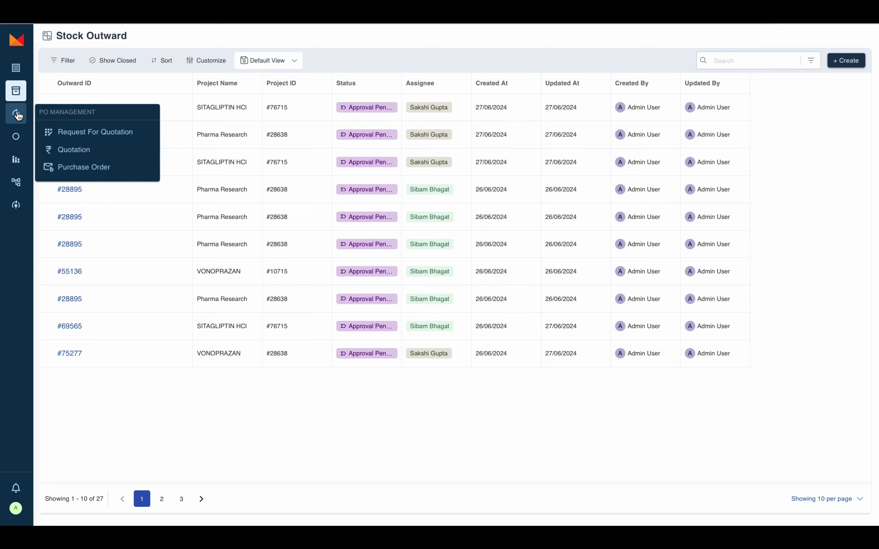
click(82, 133)
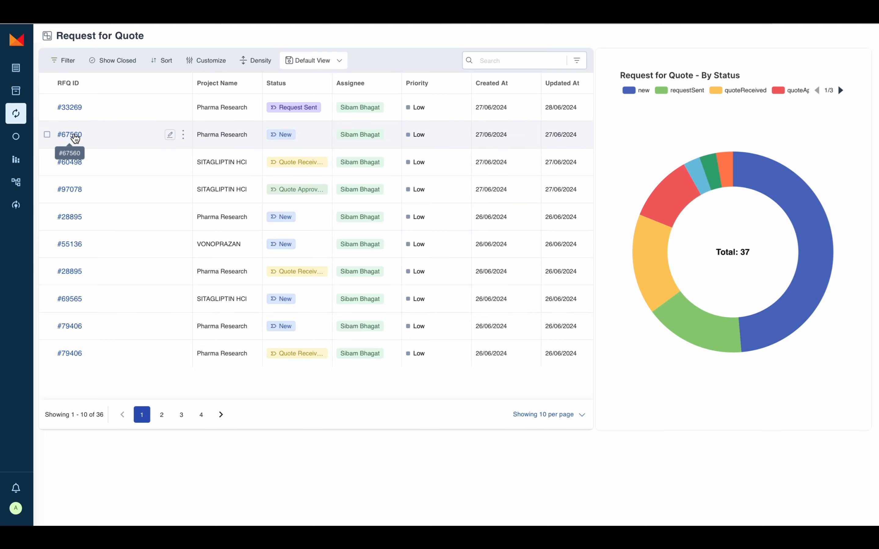
click(75, 136)
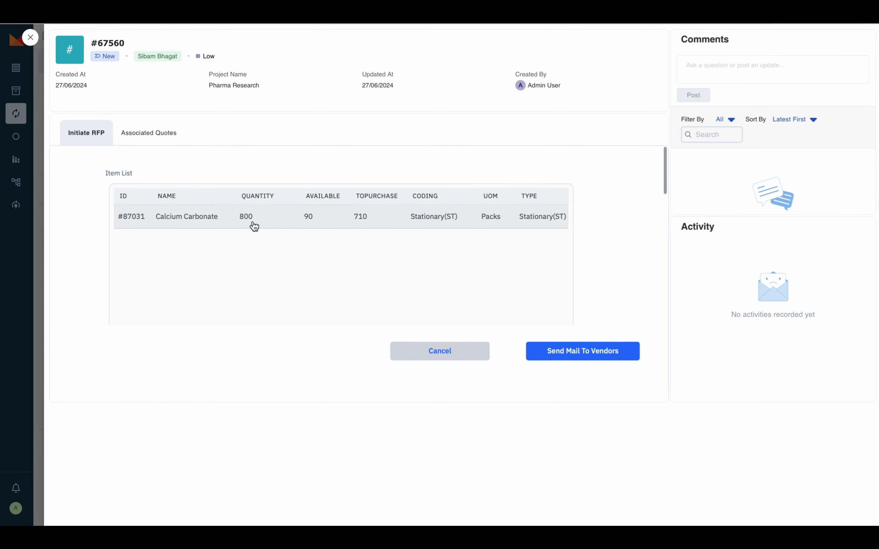
scroll(254, 227, right, 3)
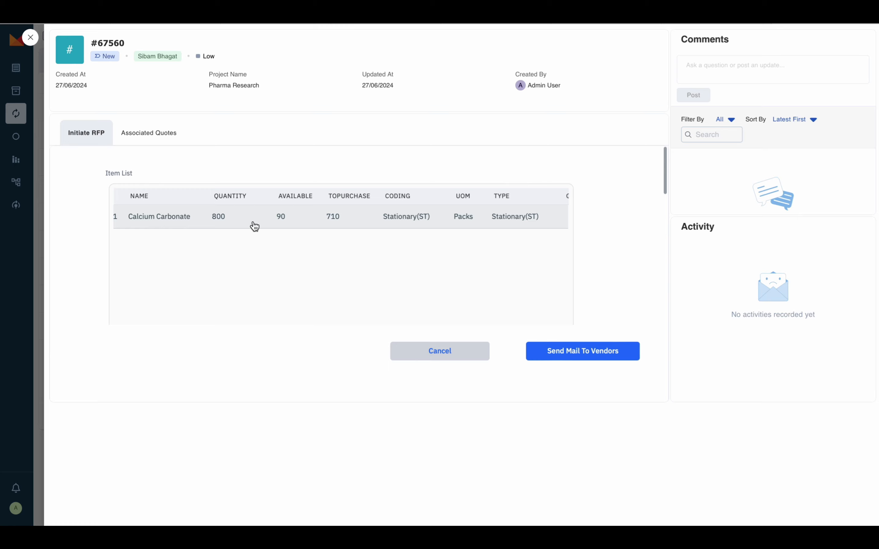
scroll(254, 226, right, 1)
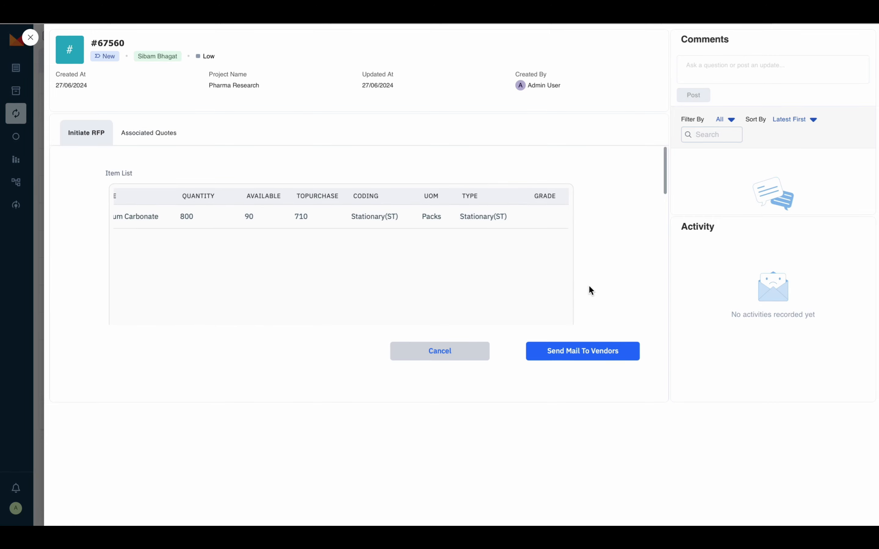
- Add vendors for Calcium Carbonate, selecting Adept Pharma, Bri and Company, and Amino Organics Pvt Ltd
scroll(609, 296, down, 5)
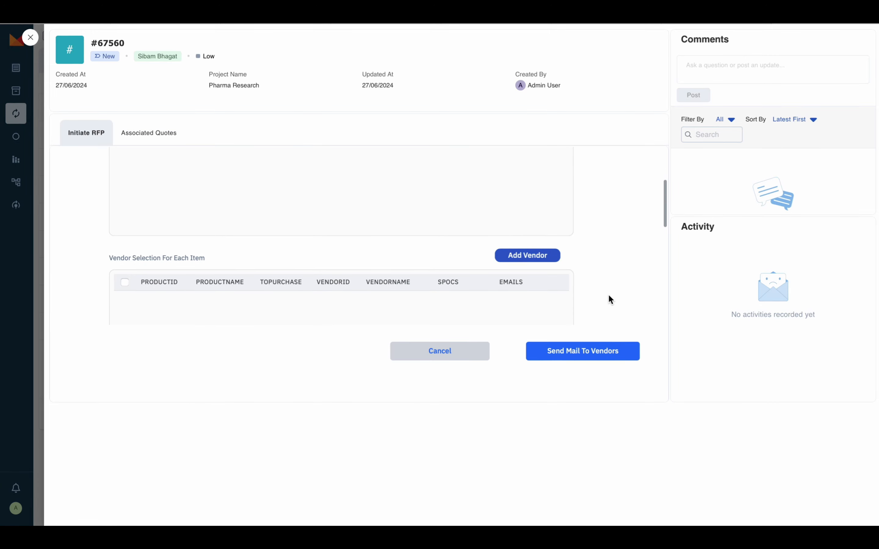
scroll(609, 294, up, 3)
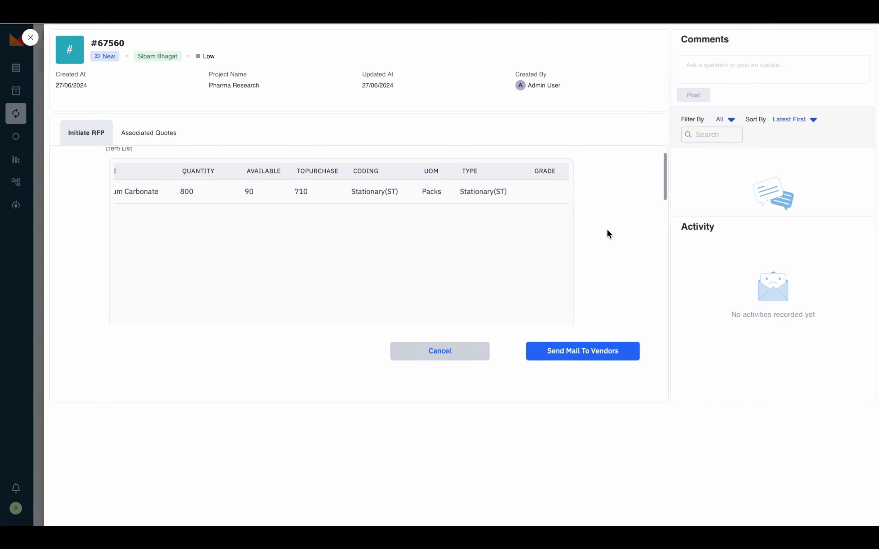
scroll(608, 234, down, 3)
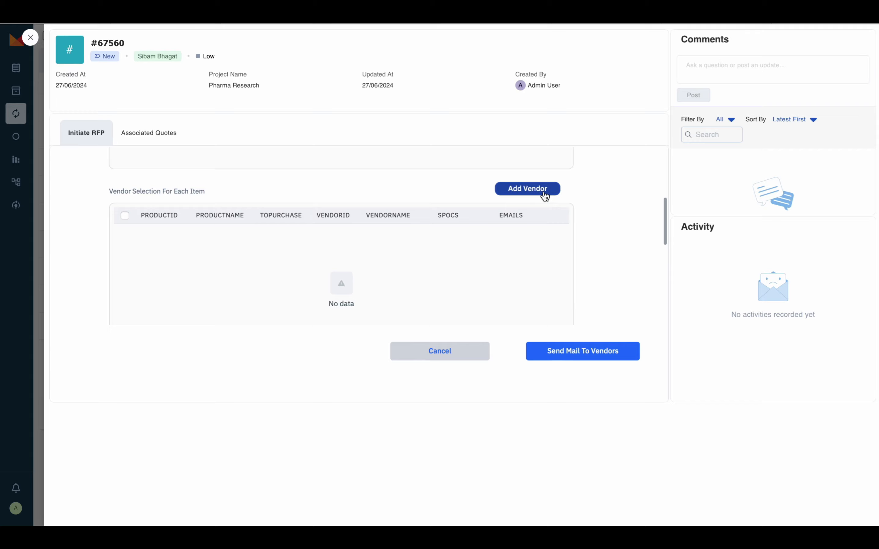
click(544, 189)
click(472, 218)
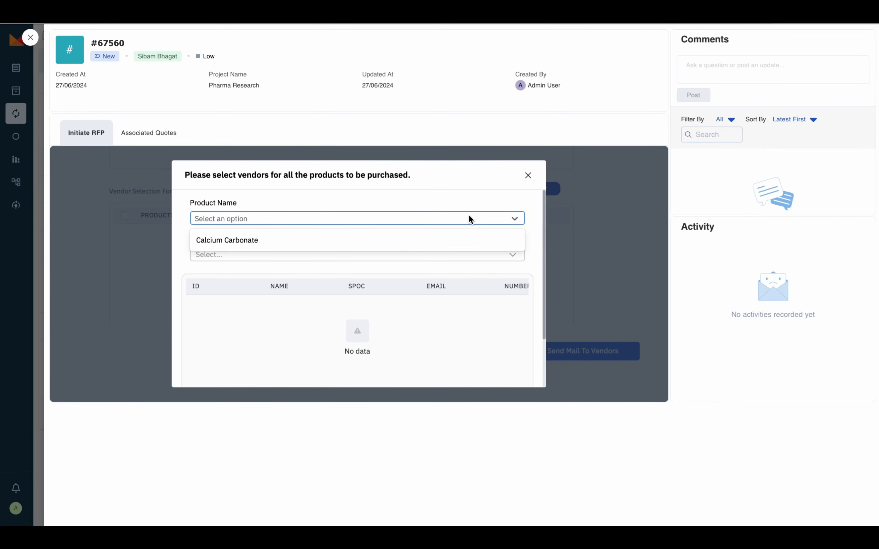
click(462, 241)
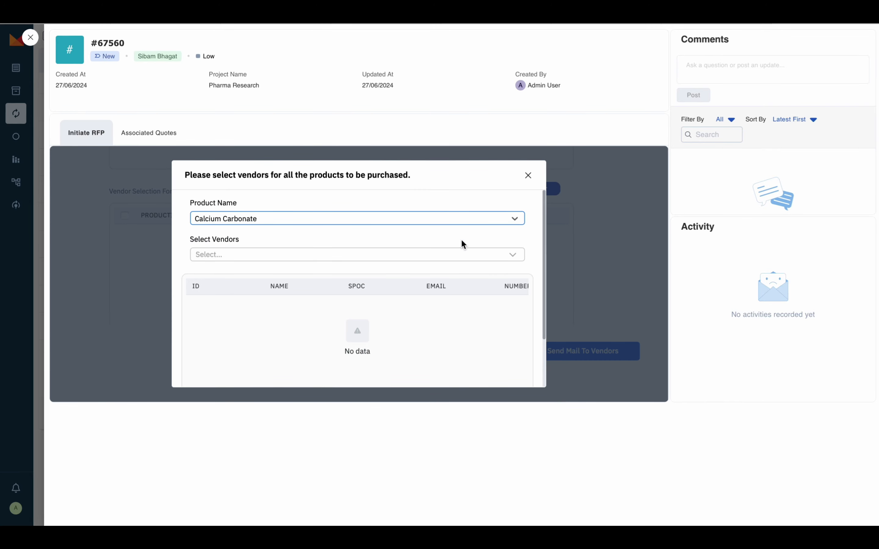
click(463, 253)
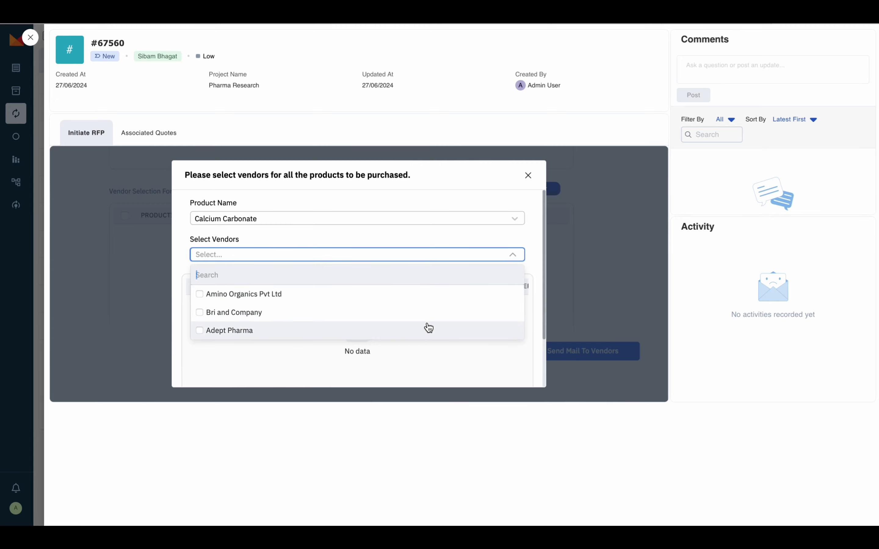
click(428, 328)
click(396, 313)
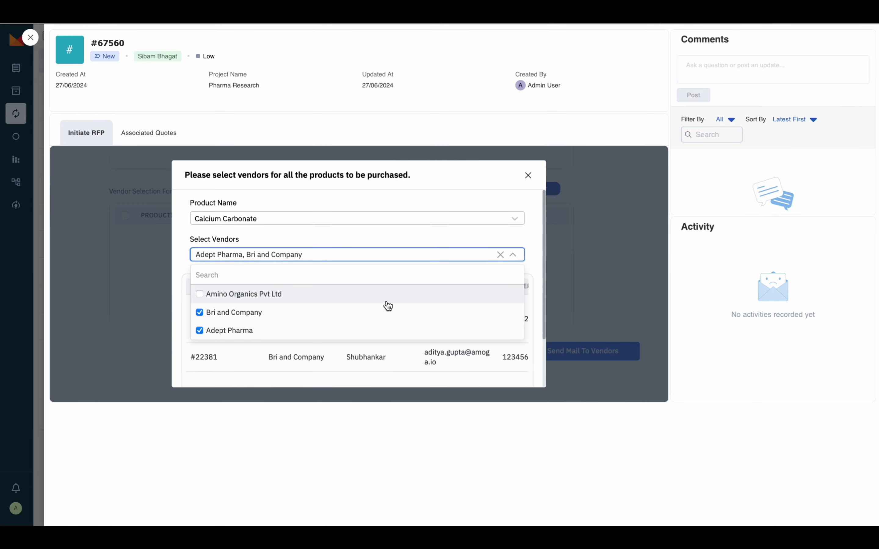
click(374, 302)
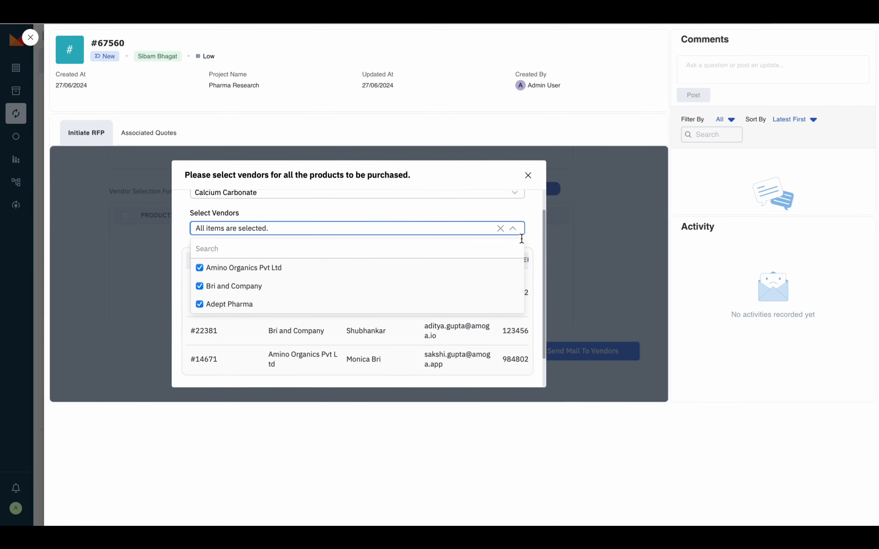
click(537, 231)
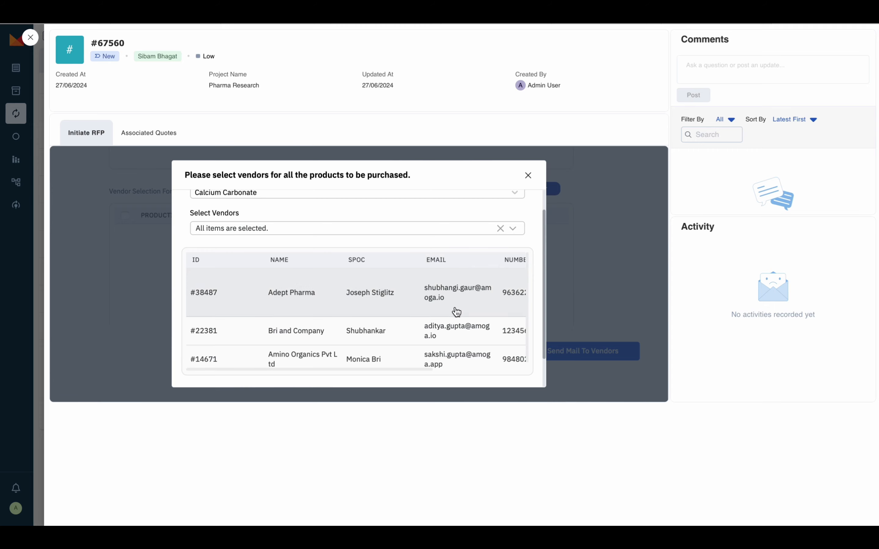
- Deselect Amino Organics Pvt Ltd and Adept Pharma from the Calcium Carbonate vendor selection
click(512, 228)
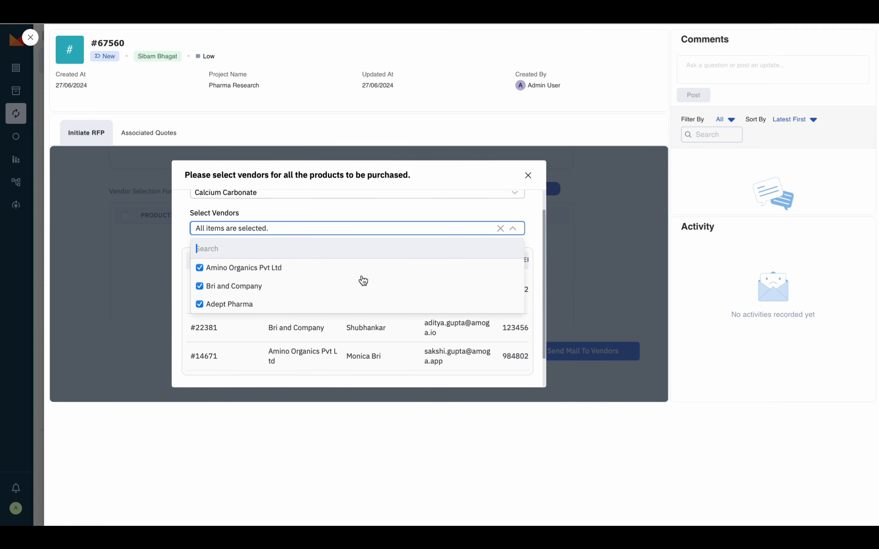
click(277, 268)
click(242, 303)
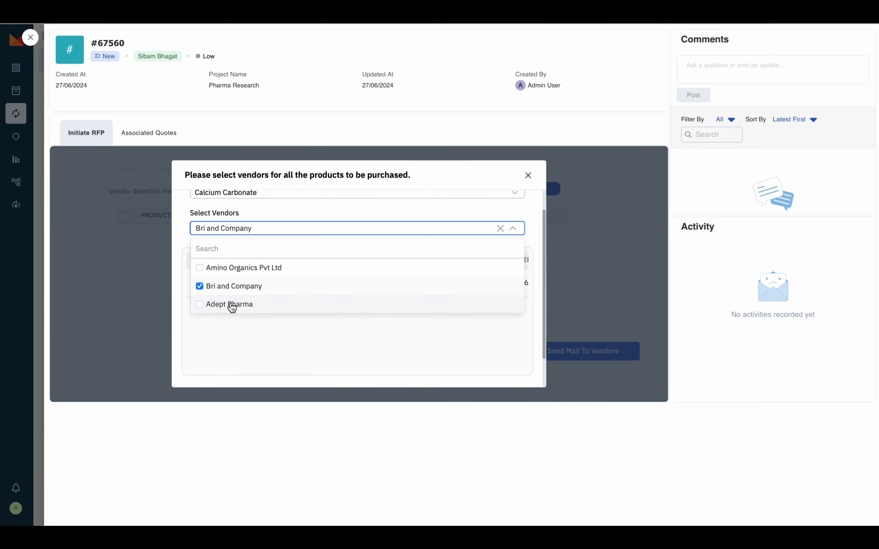
- Confirm Bri and Company as the vendor for Calcium Carbonate and add it to the request's vendor selection
click(178, 327)
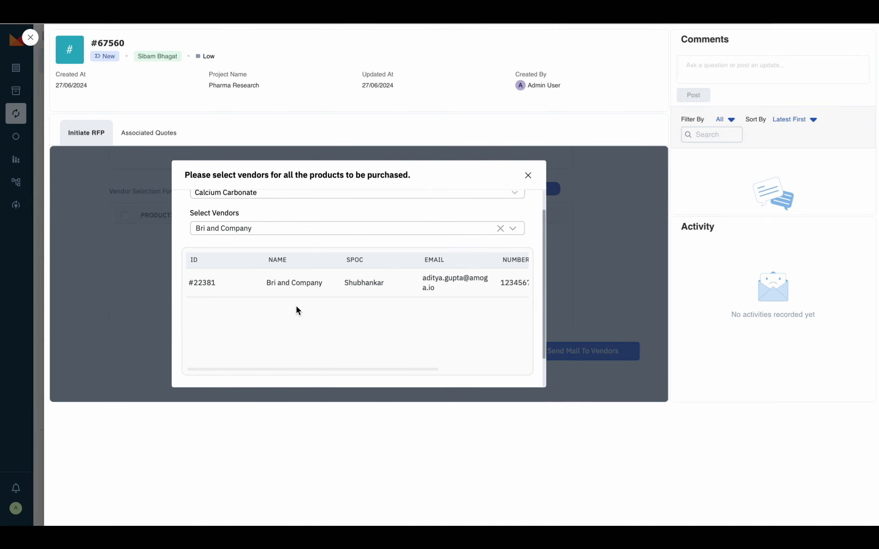
scroll(296, 305, right, 3)
scroll(296, 305, down, 2)
click(355, 357)
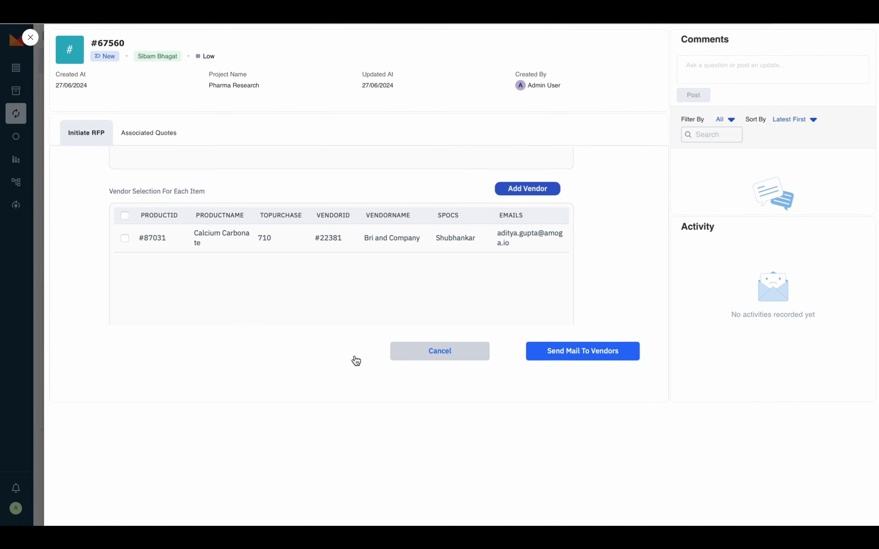
- Select the Bri and Company row for Calcium Carbonate and send the quotation request mail to the vendor
click(124, 238)
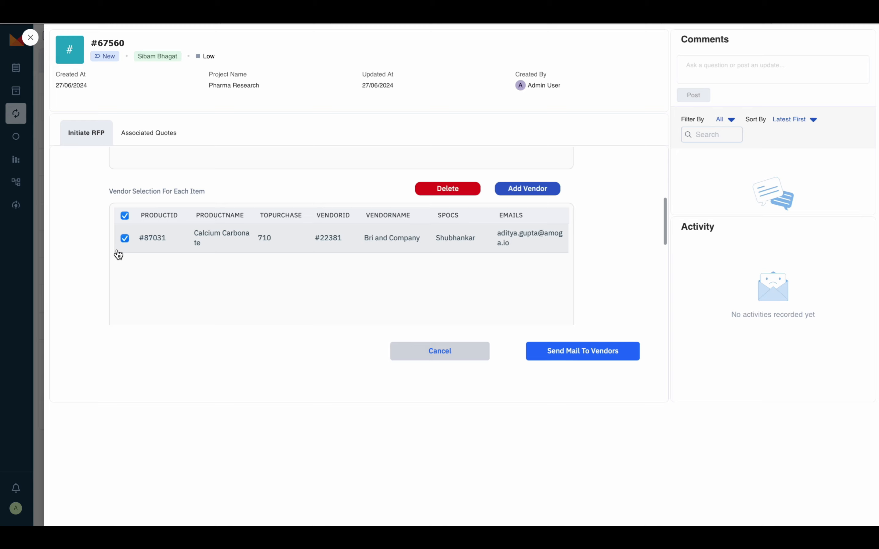
scroll(119, 272, down, 3)
scroll(119, 272, up, 1)
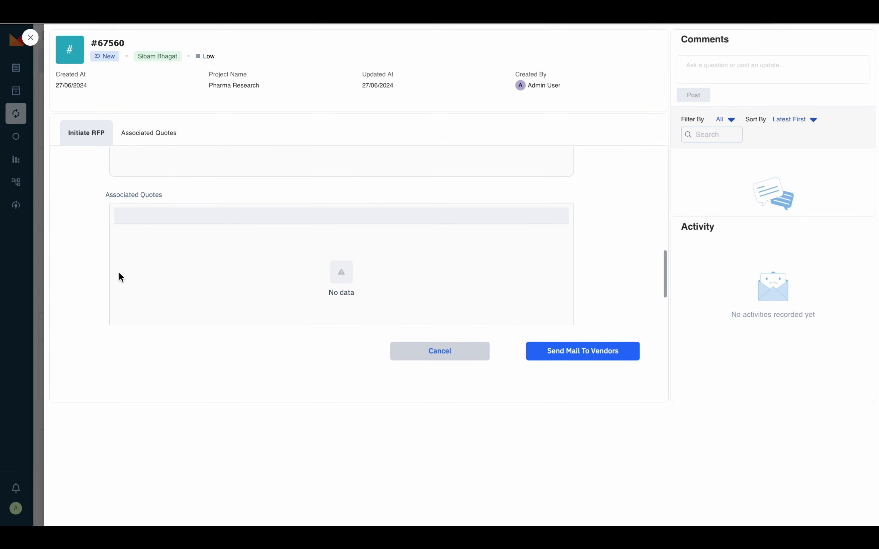
scroll(119, 273, down, 2)
scroll(118, 273, up, 5)
scroll(120, 277, down, 1)
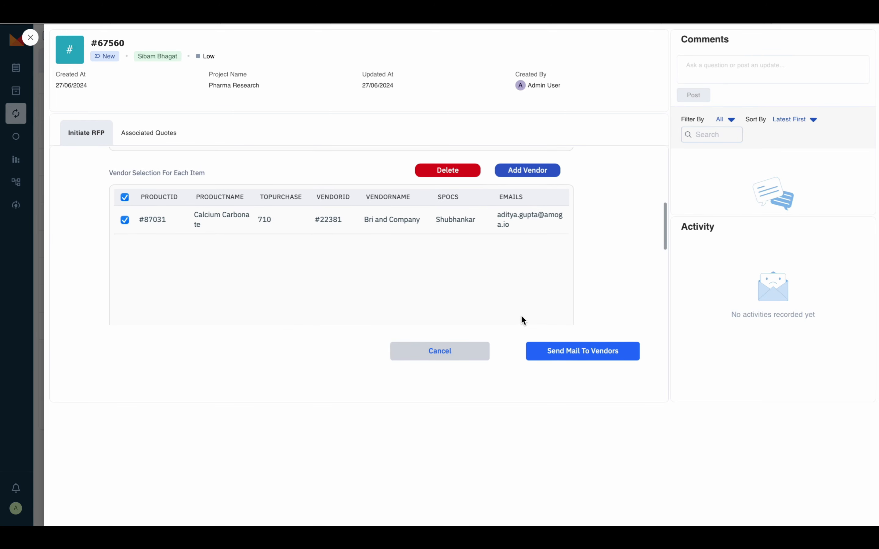
click(591, 355)
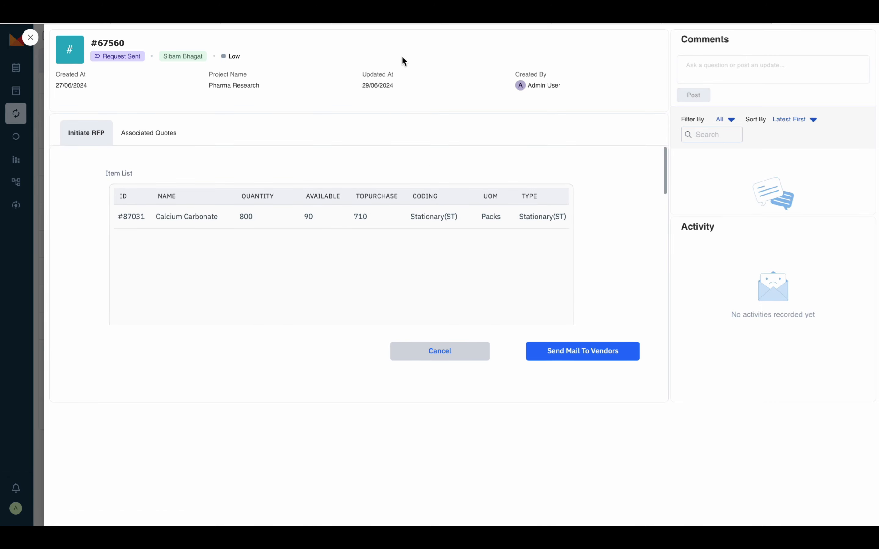
- Switch to Outlook, search the mail for "quot" and open "Request for Quotation - Products - Bri and Company"
click(404, 20)
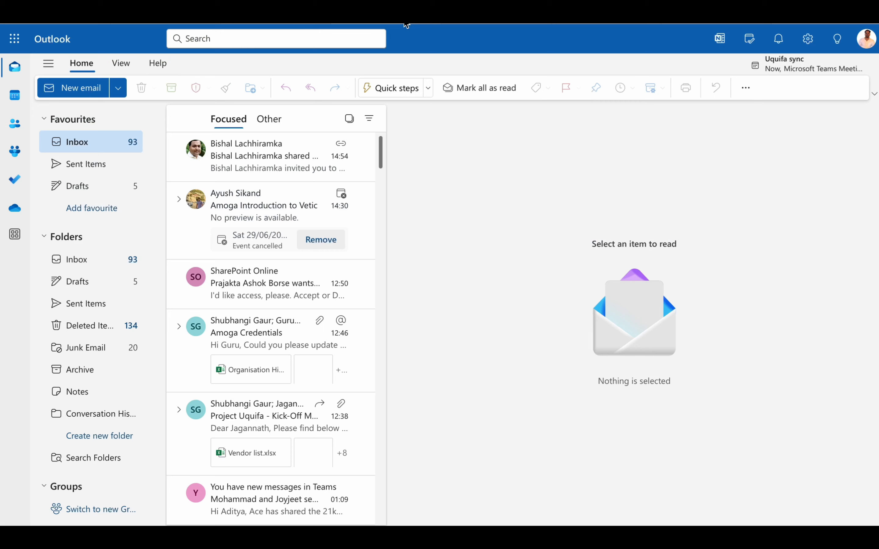
click(72, 137)
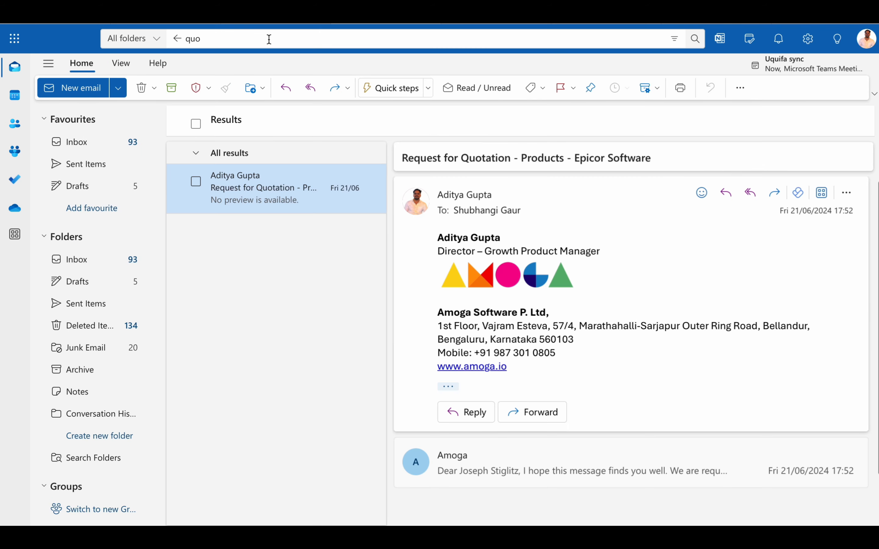
text(t)
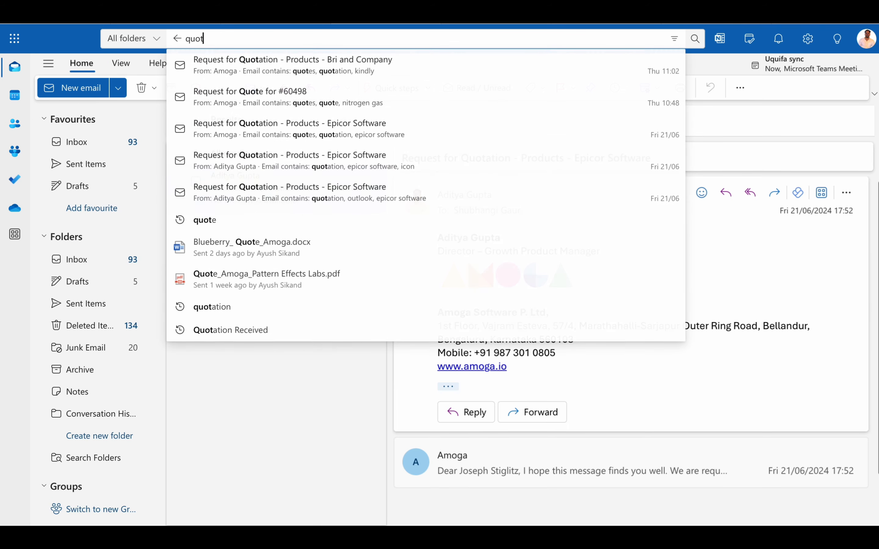
click(279, 65)
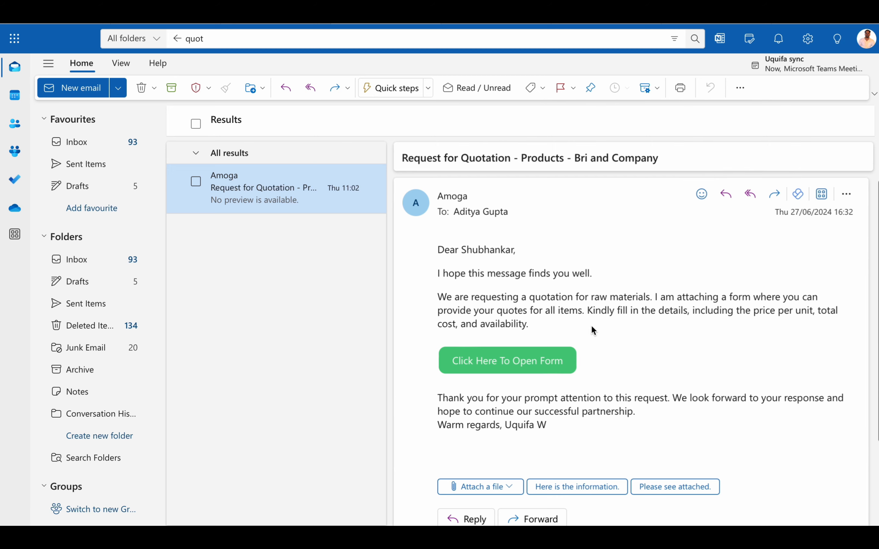
- Open the quotation form from the mail and enter unit price 100, discount 10% and tax 10% for Nitrogen Gas
click(540, 370)
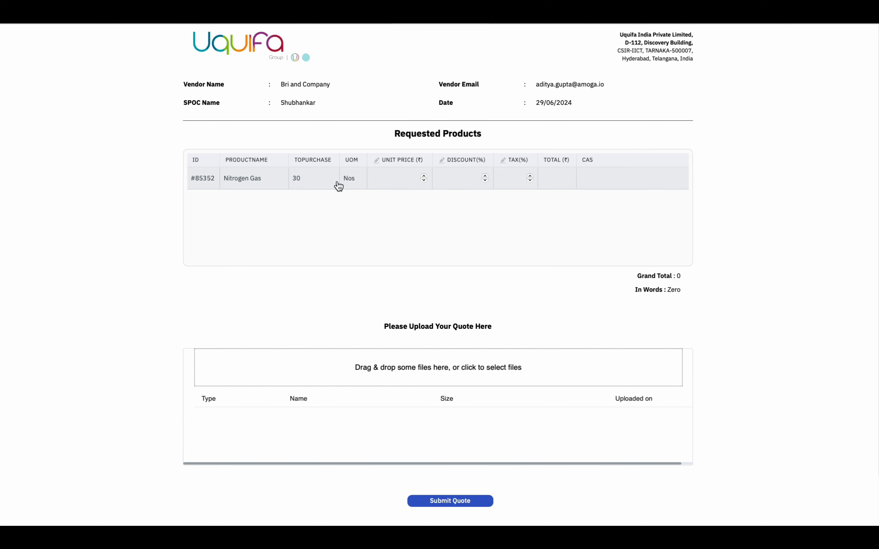
click(400, 176)
click(464, 178)
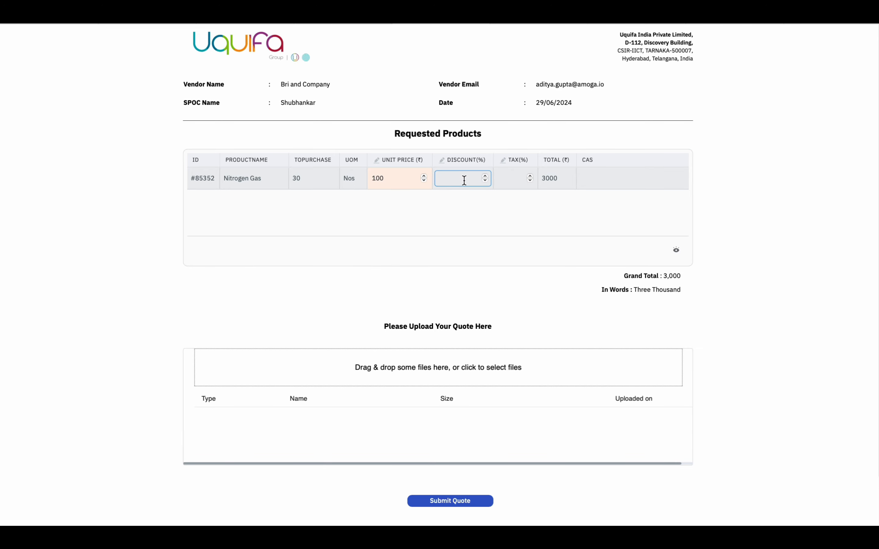
text(10)
click(516, 178)
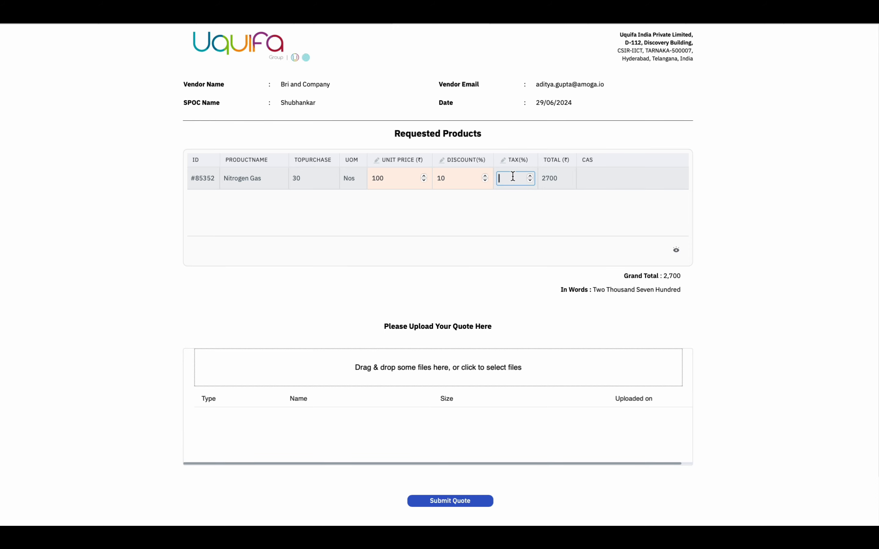
click(556, 179)
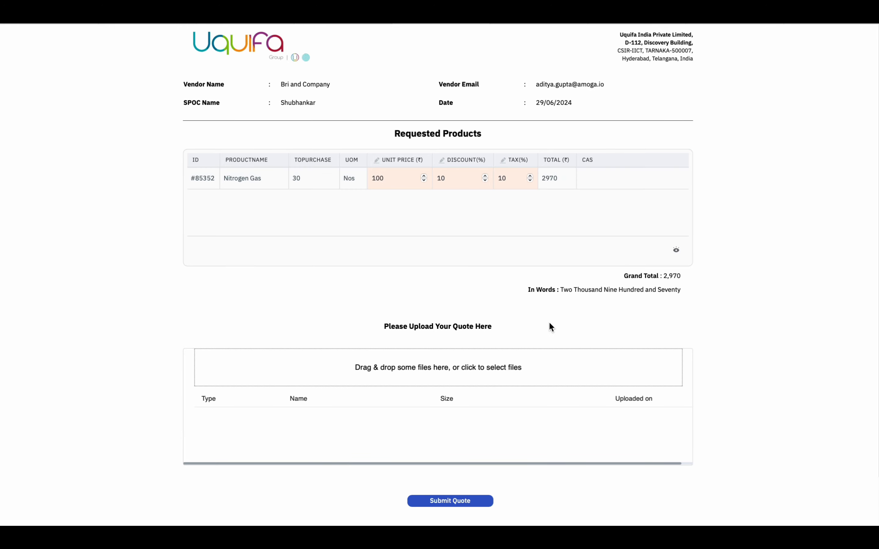
- Upload Insurance Claims Process Flow.png from Downloads as the quote attachment
scroll(552, 327, down, 2)
click(509, 320)
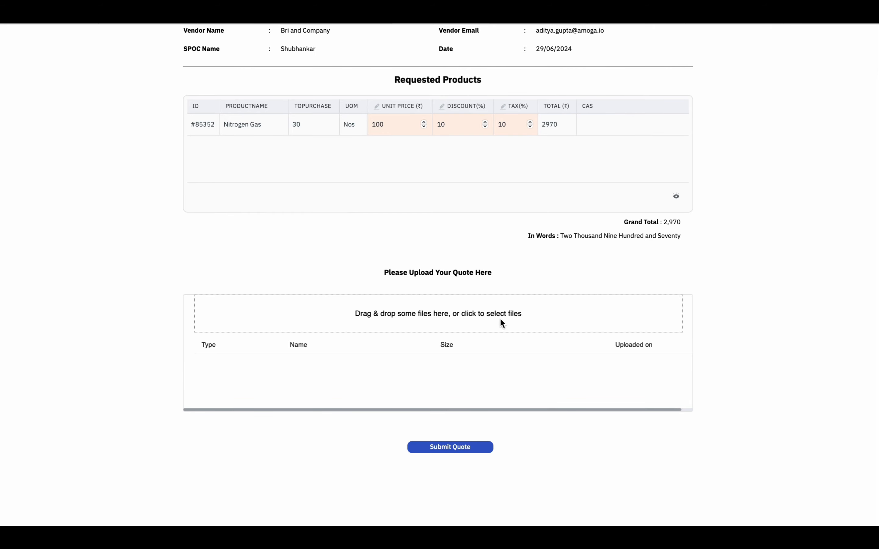
click(465, 313)
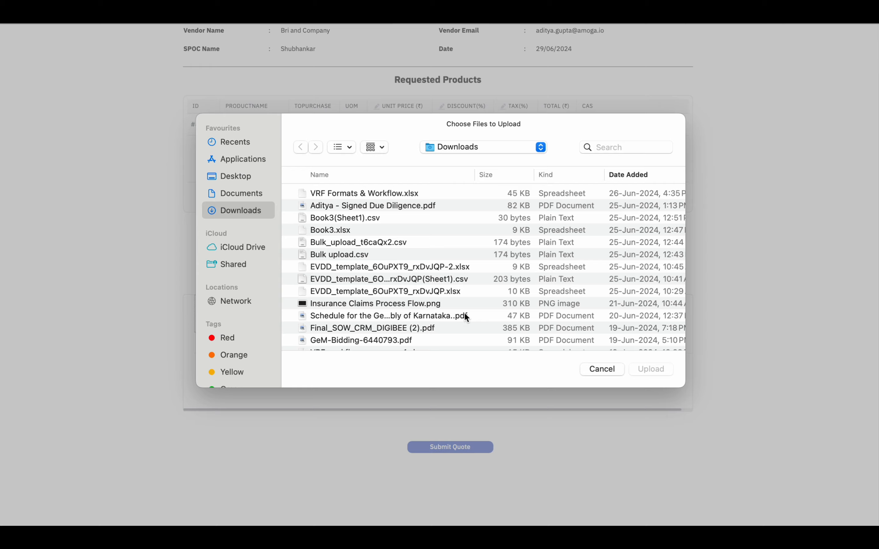
click(405, 304)
click(652, 369)
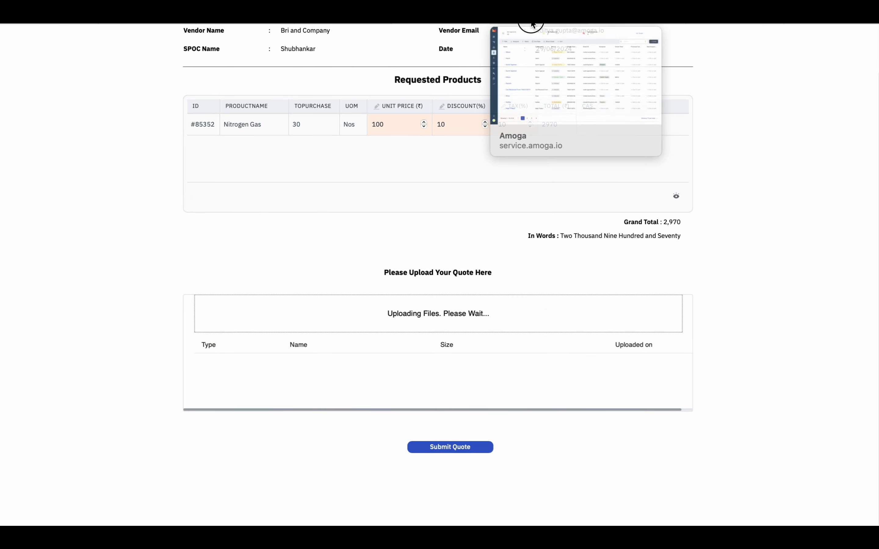
- Return to Amoga's Request for Quote list and open the associated quotes of the SITAGLIPTIN HCl request with status Quote Received
click(532, 23)
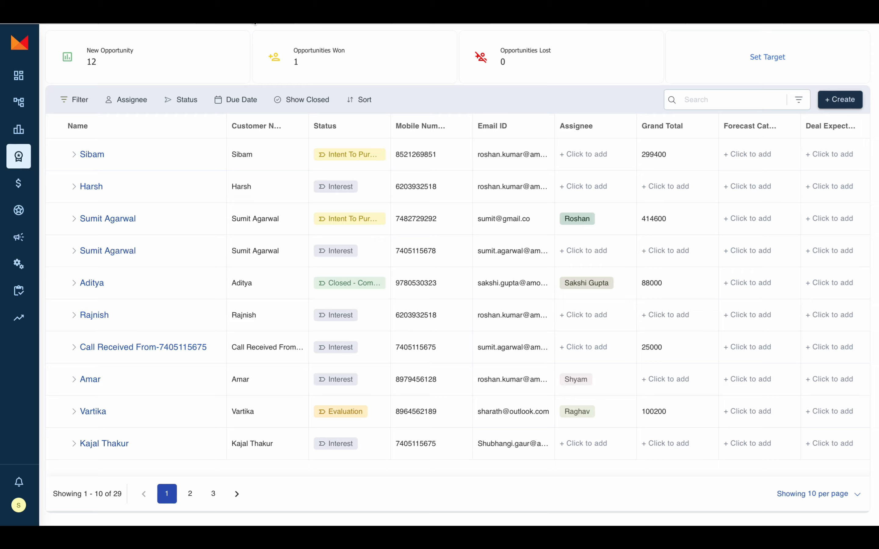
click(255, 23)
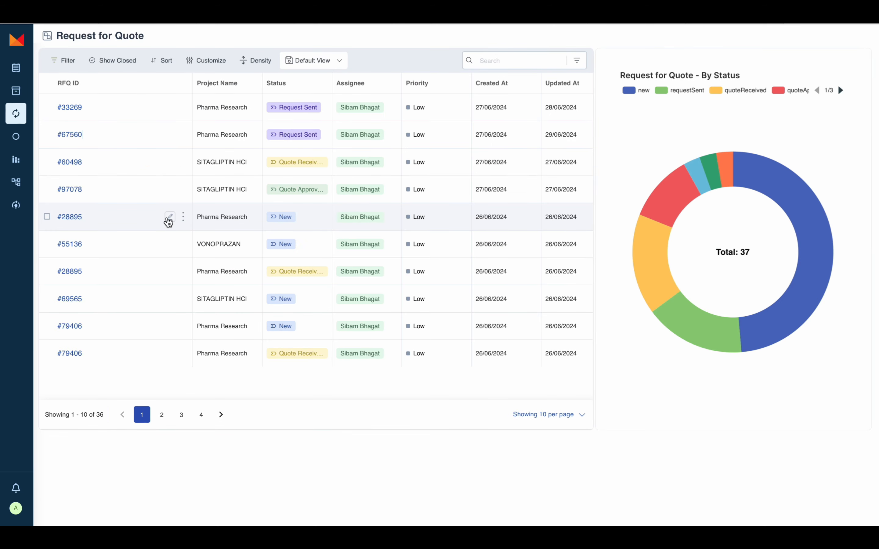
click(69, 162)
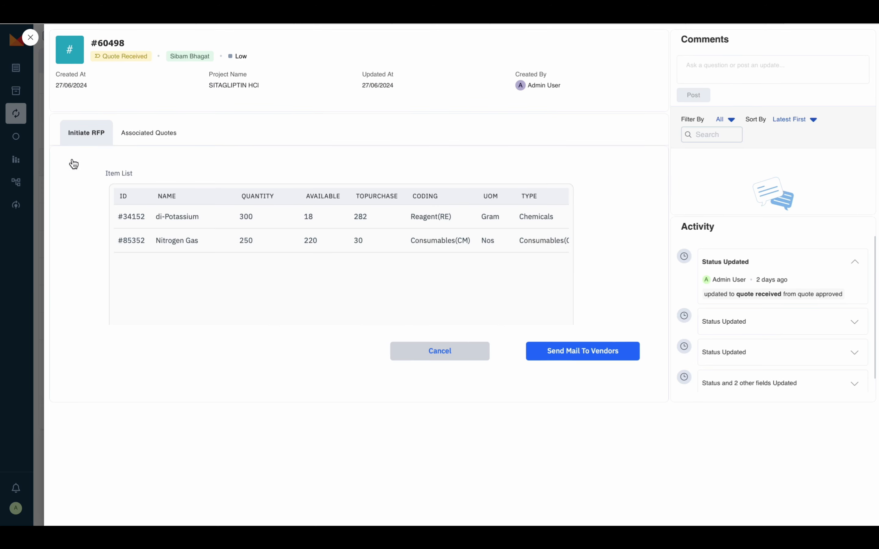
click(141, 144)
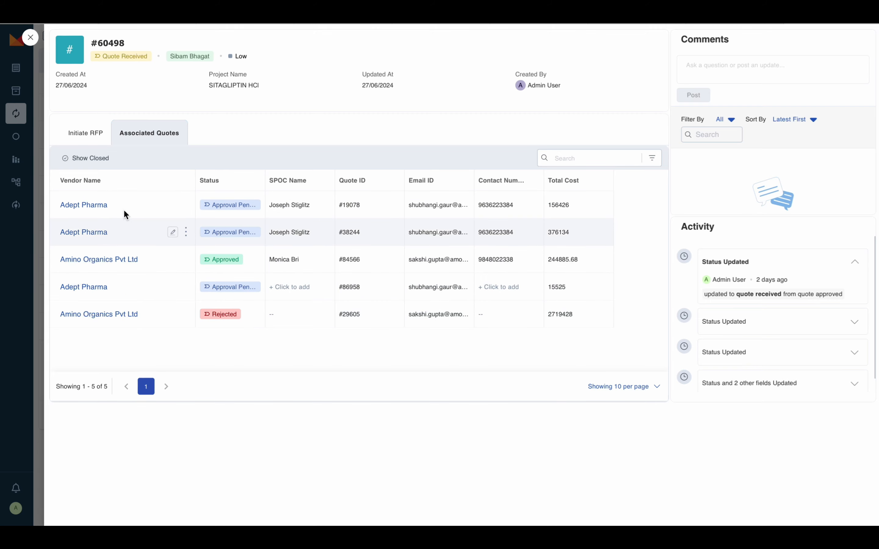
- Review the first Adept Pharma quote's vendor details, item prices, discounts, taxes and total cost, and close it
click(96, 205)
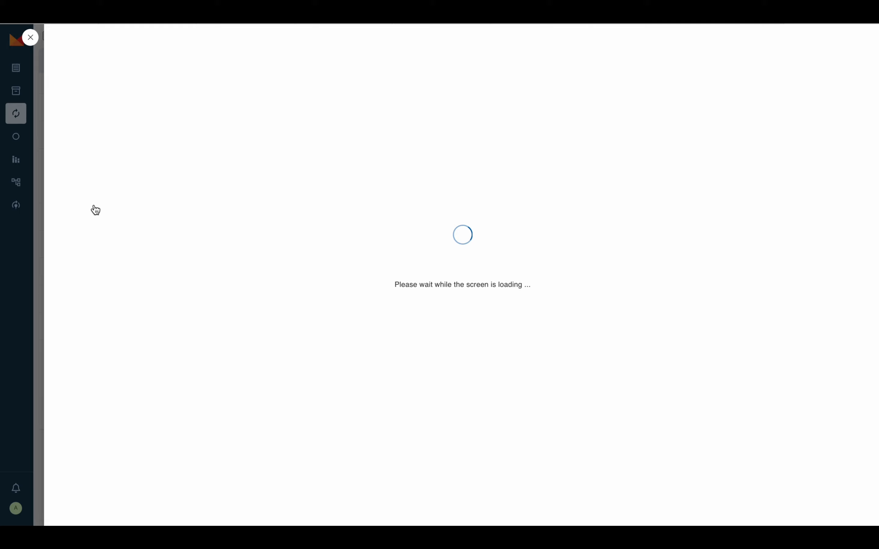
scroll(95, 209, down, 1)
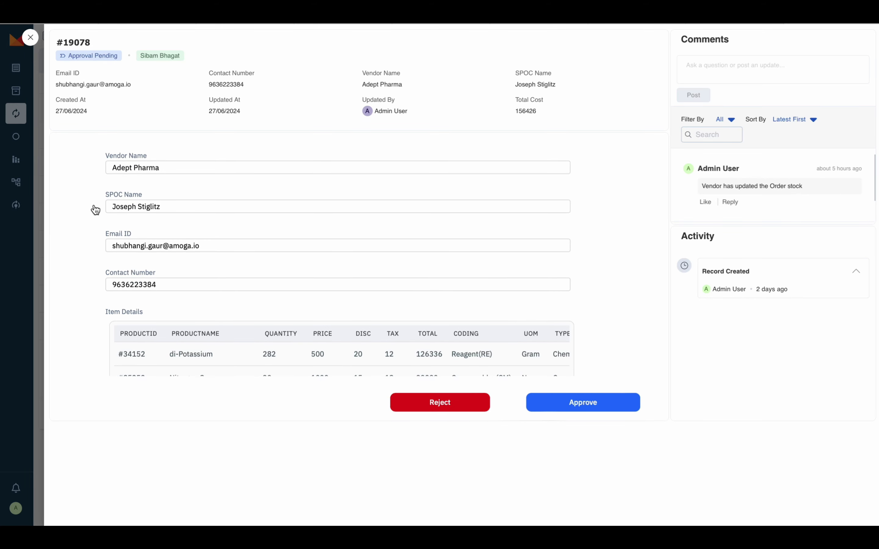
scroll(173, 195, down, 5)
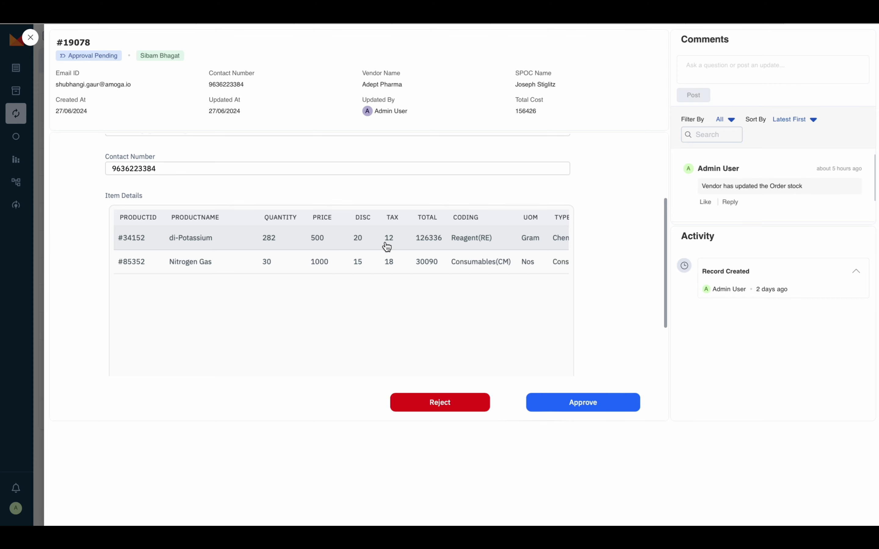
scroll(472, 274, right, 5)
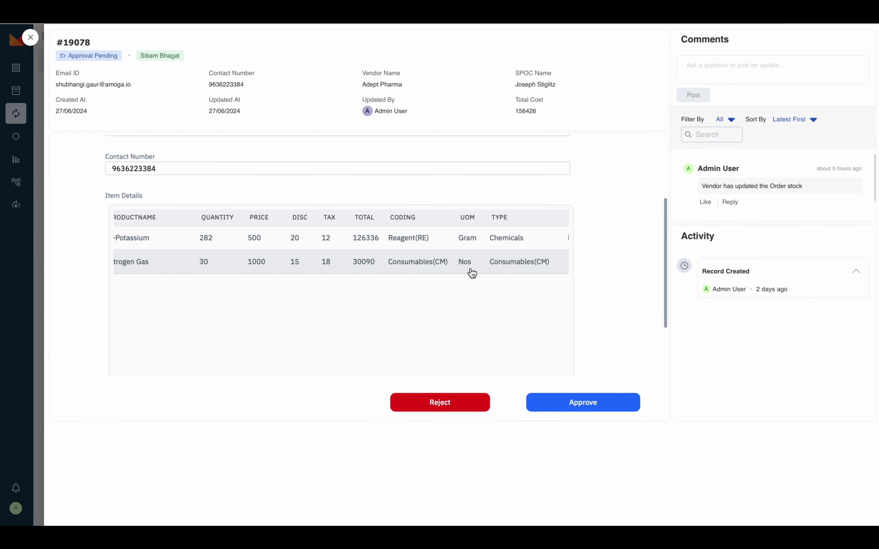
scroll(447, 269, down, 3)
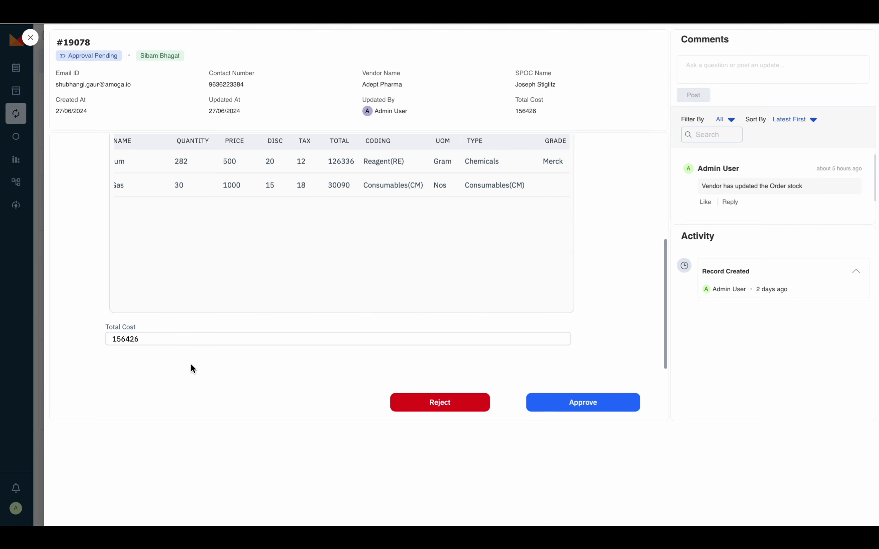
scroll(192, 367, down, 1)
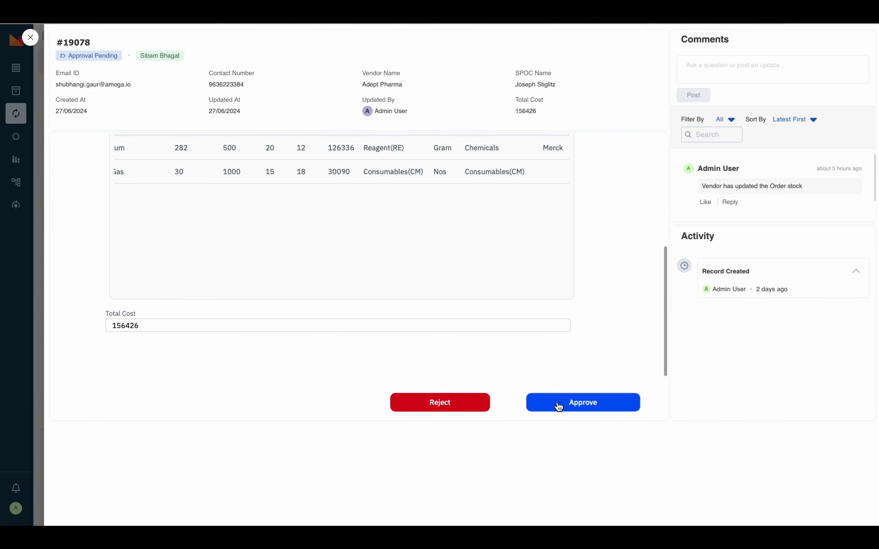
click(31, 38)
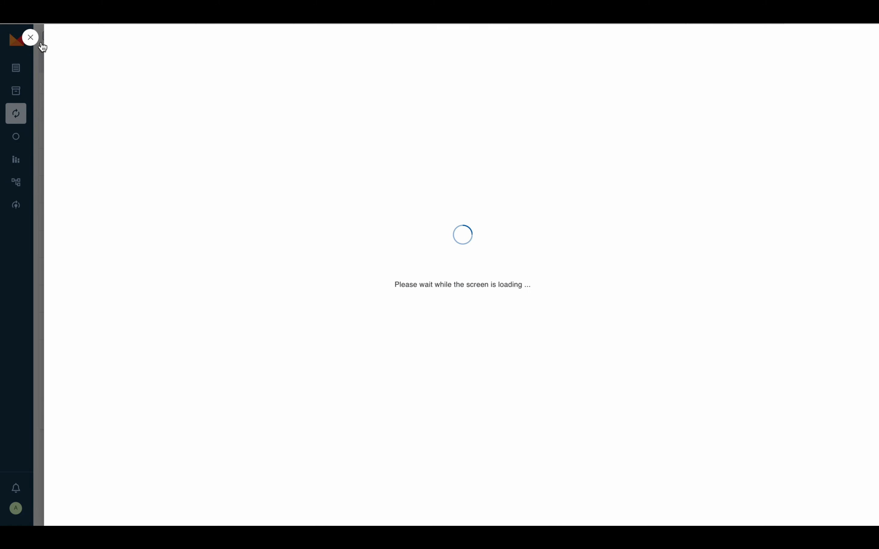
- Compare the vendors' item prices in the request and select the Adept Pharma quote with di-Potassium at 50 and Nitrogen Gas at 100
scroll(244, 241, down, 10)
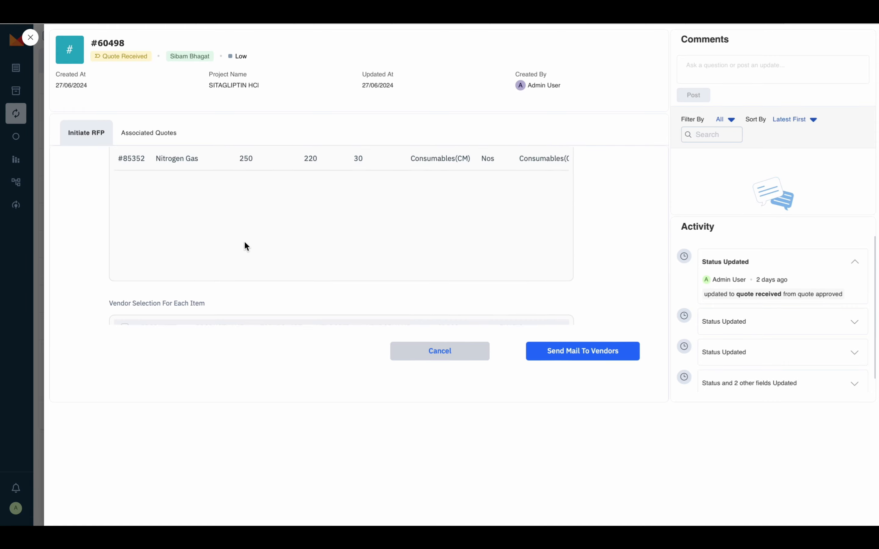
scroll(244, 241, down, 2)
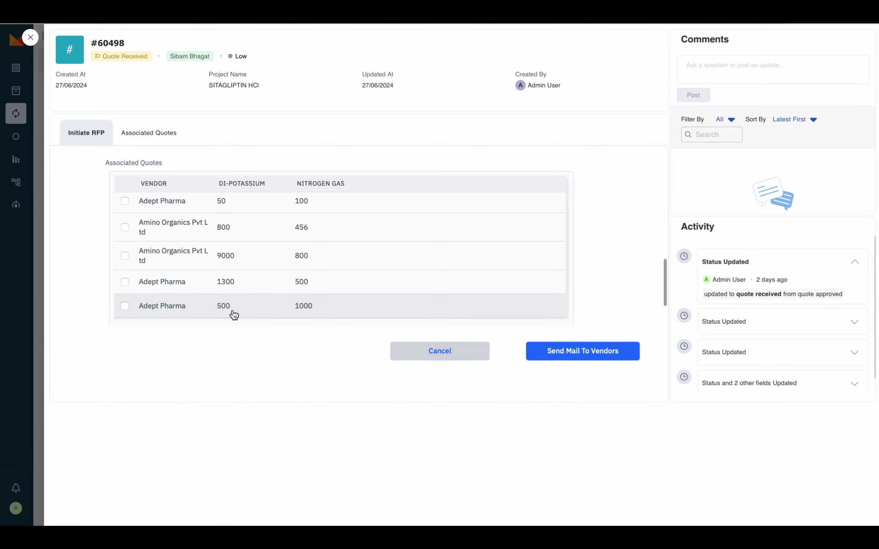
click(126, 204)
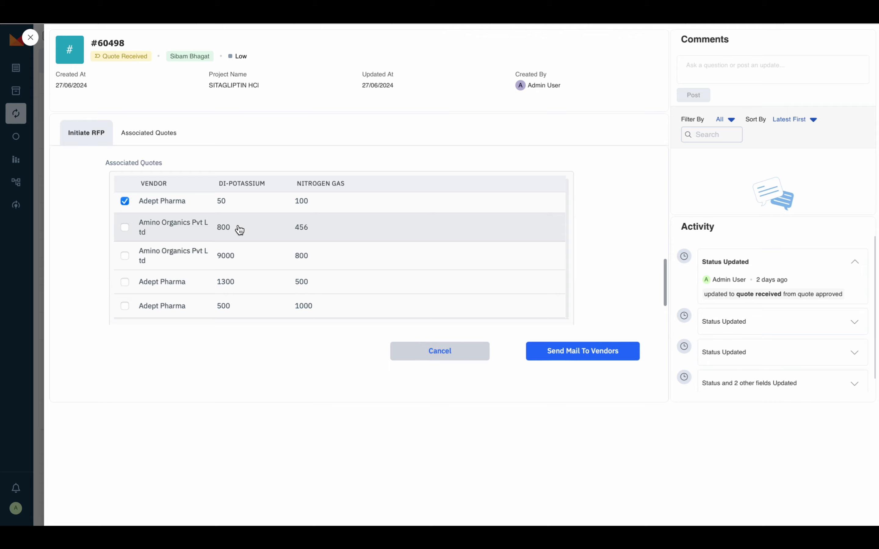
scroll(478, 283, down, 1)
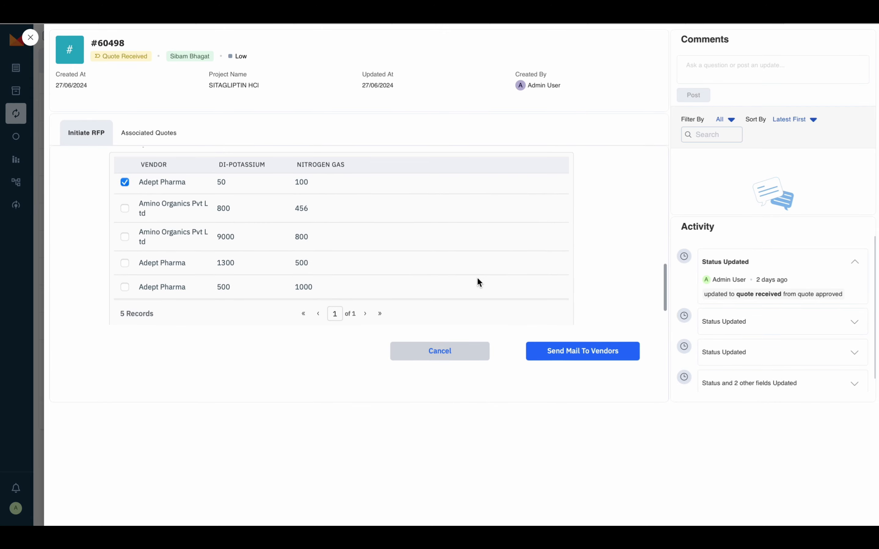
- Set the first Adept Pharma associated quote's status to Approved and close the request
click(160, 134)
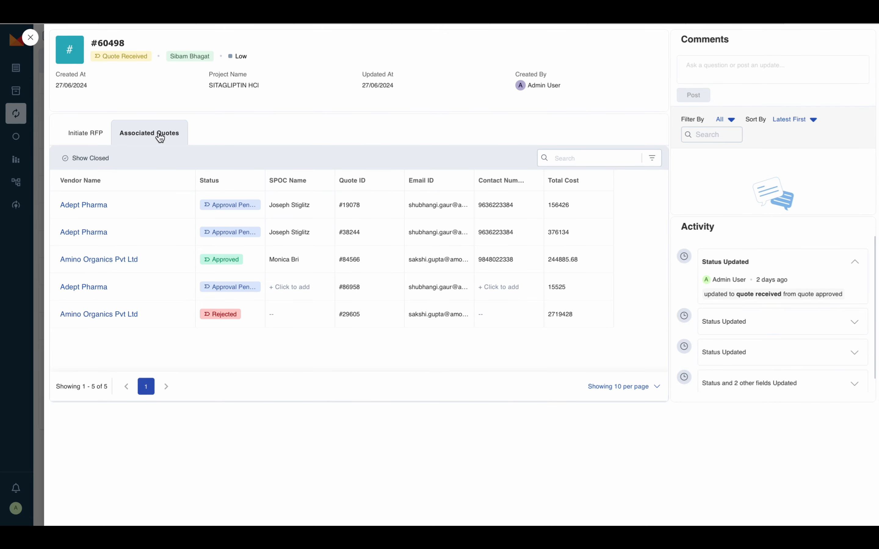
click(226, 208)
click(239, 263)
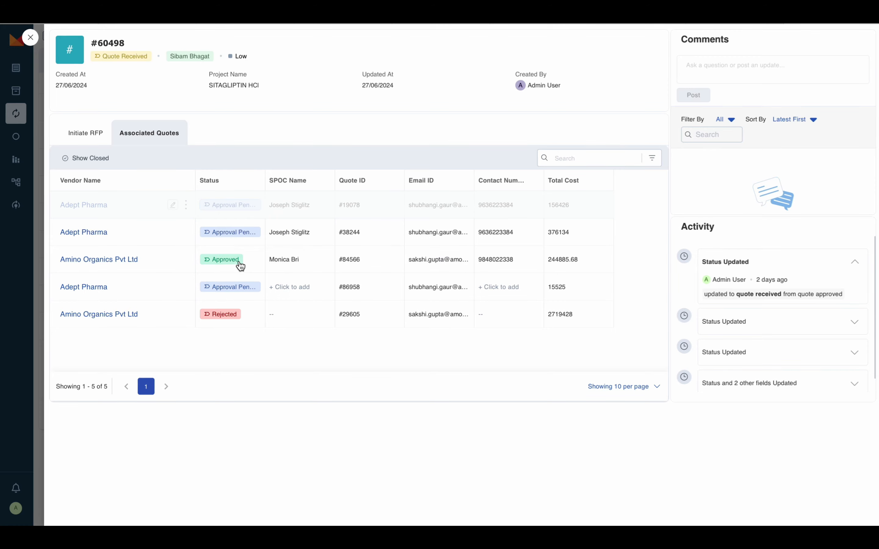
key(Escape)
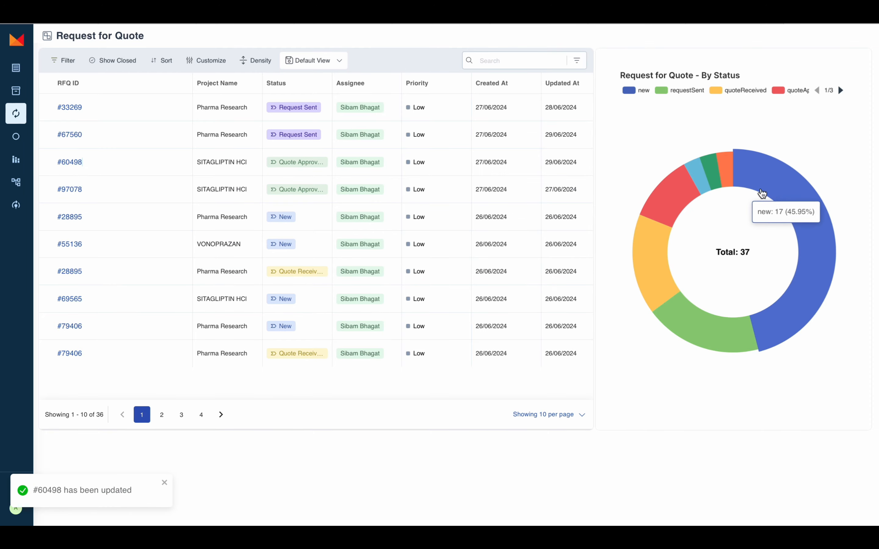
- Open the quotation approval list, review the approved Adept Pharma quote's contact details, item prices and total cost, and close it
mouse_move(18, 118)
click(80, 150)
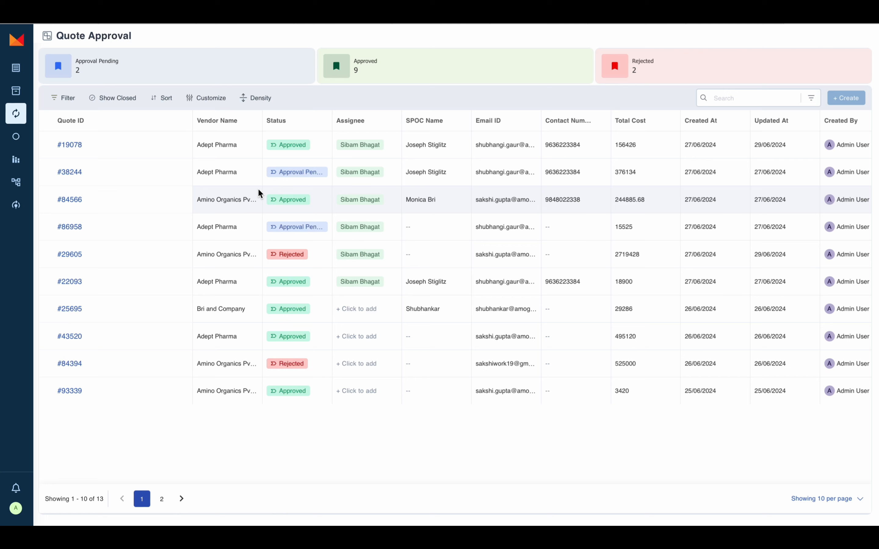
mouse_move(191, 206)
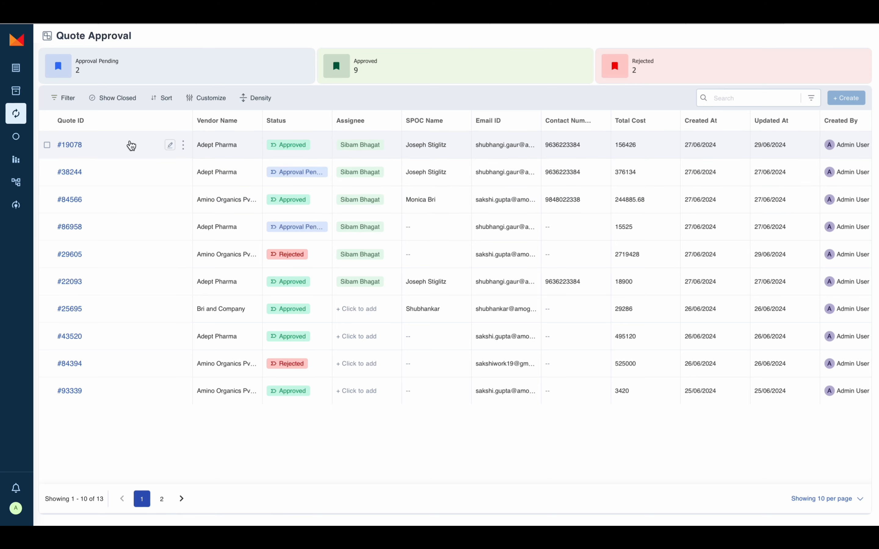
click(74, 145)
scroll(290, 226, down, 2)
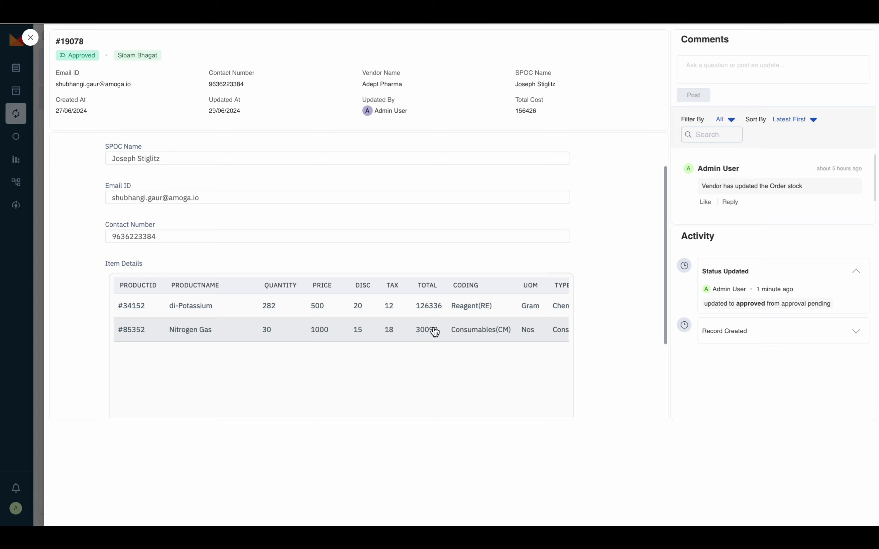
scroll(435, 332, down, 4)
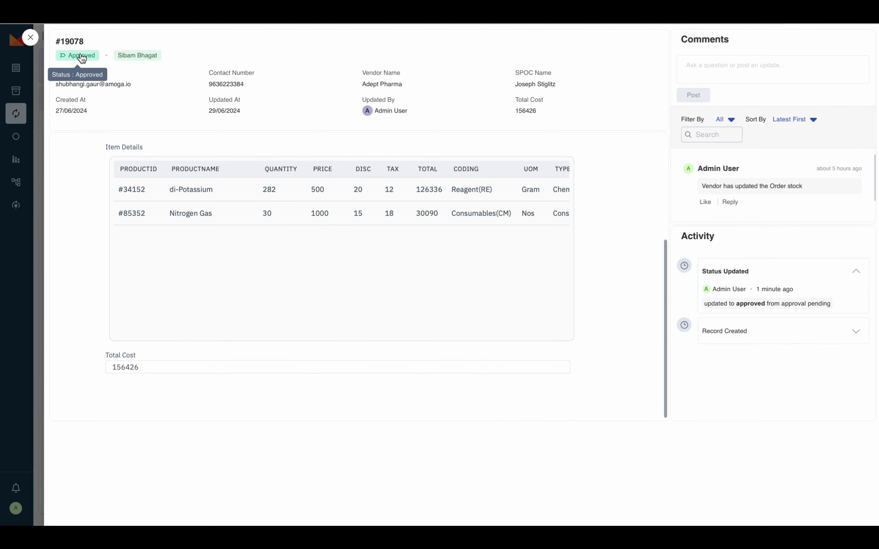
click(30, 37)
- Open the newest Adept Pharma purchase order and review its vendor details, item list, total cost and status options
mouse_move(14, 111)
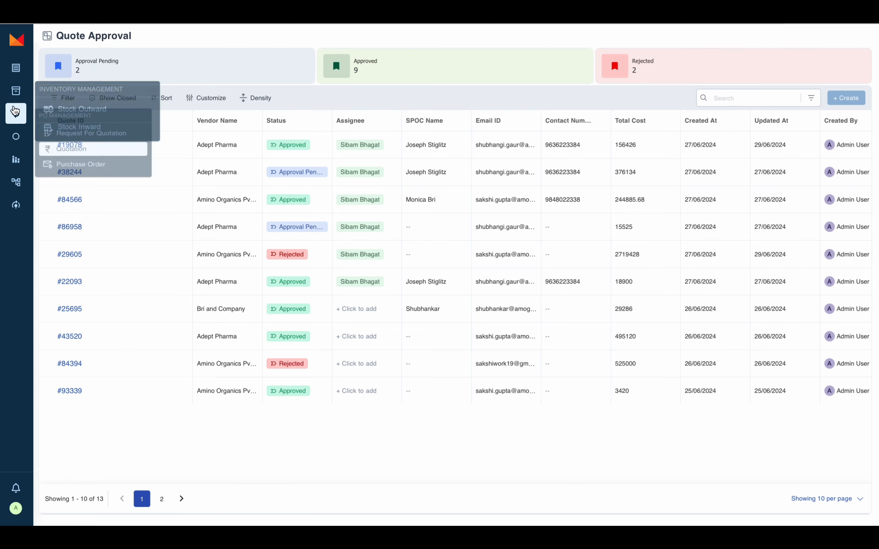
click(73, 165)
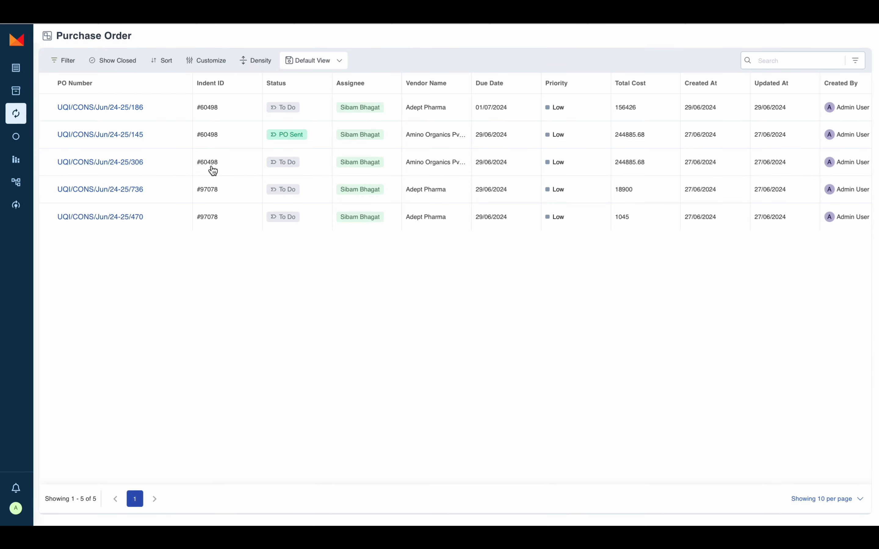
click(118, 108)
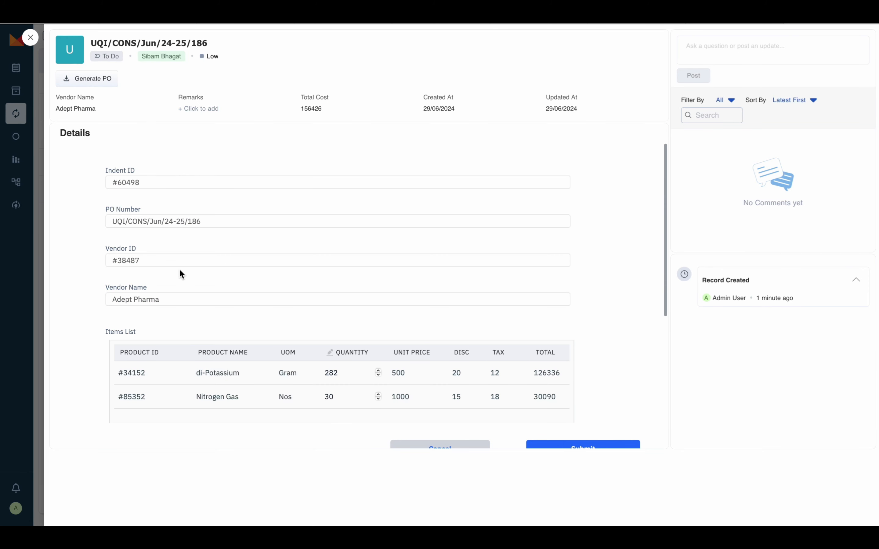
scroll(182, 275, down, 3)
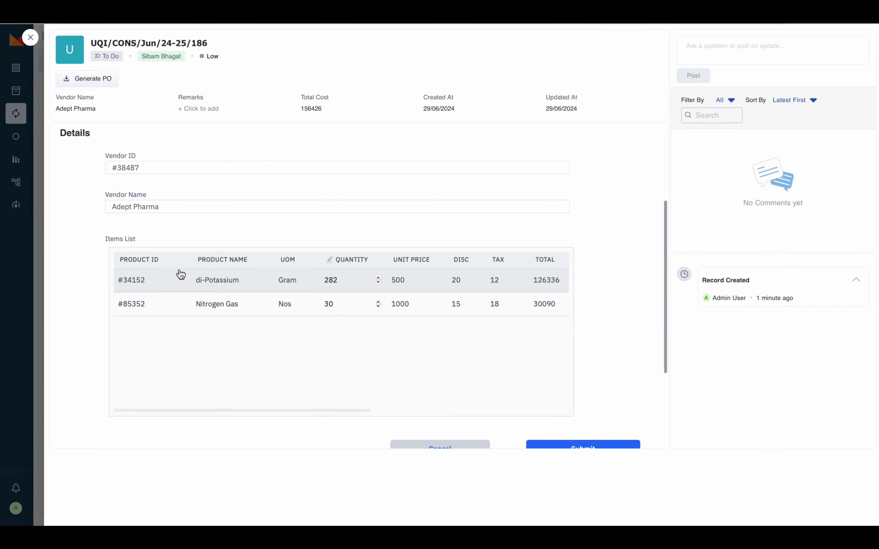
scroll(417, 290, right, 2)
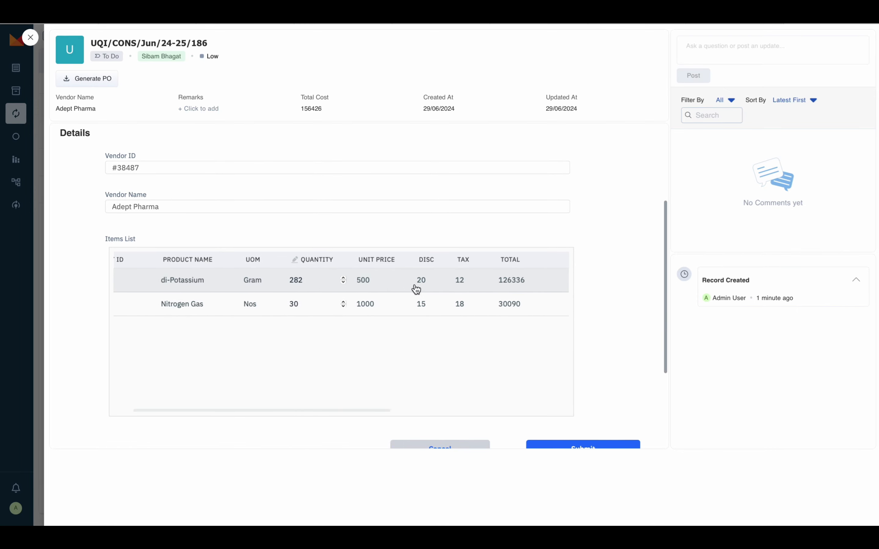
scroll(416, 289, right, 5)
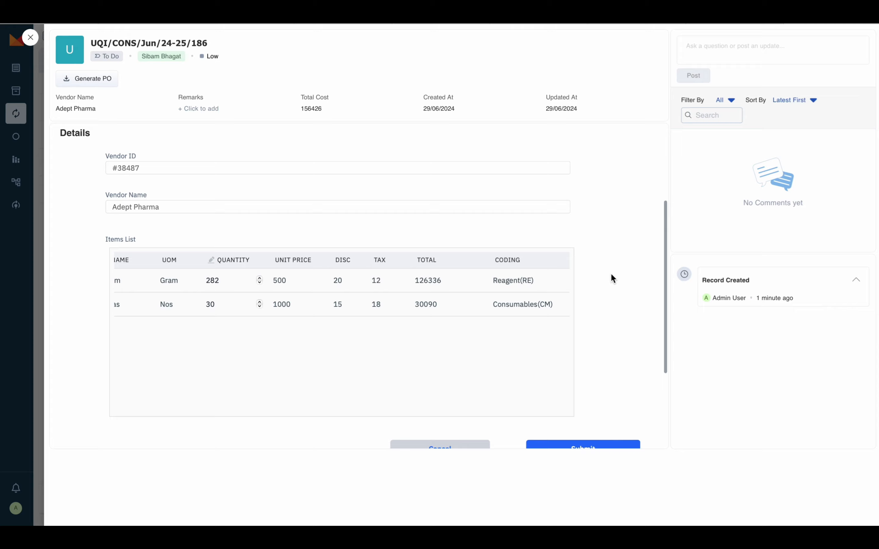
scroll(612, 275, down, 3)
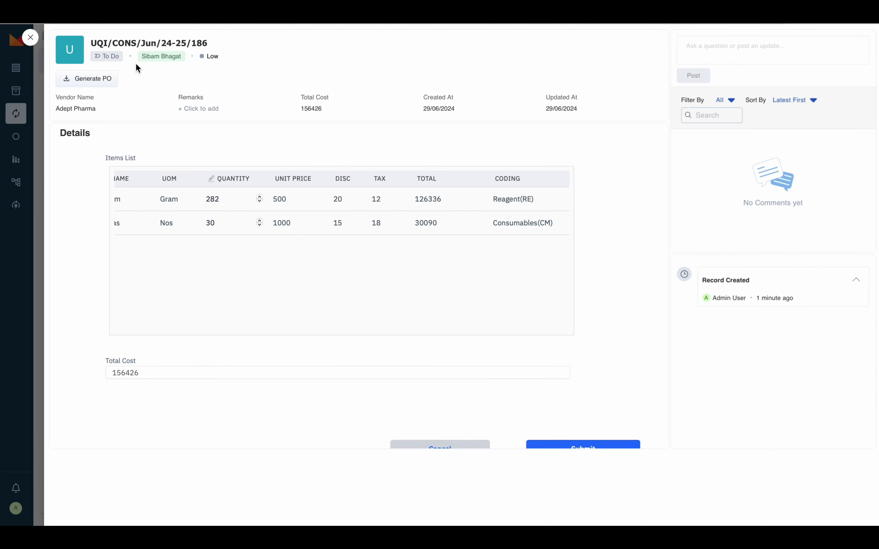
click(101, 57)
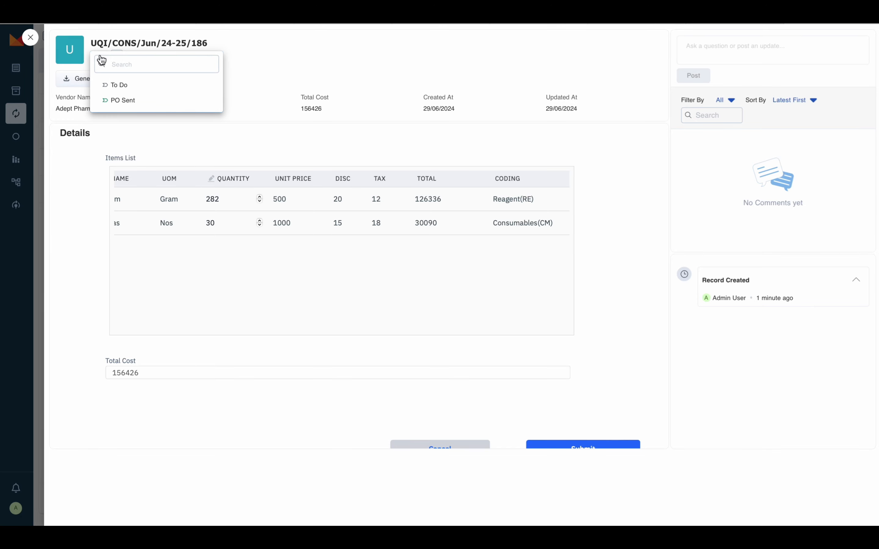
click(111, 127)
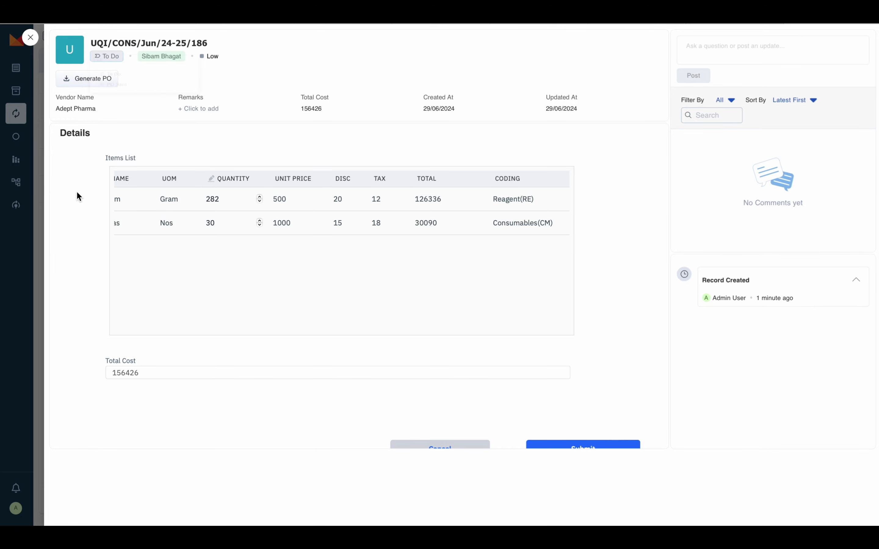
- Generate the Adept Pharma purchase order document, check its contents, and e-mail it to the vendor
click(97, 86)
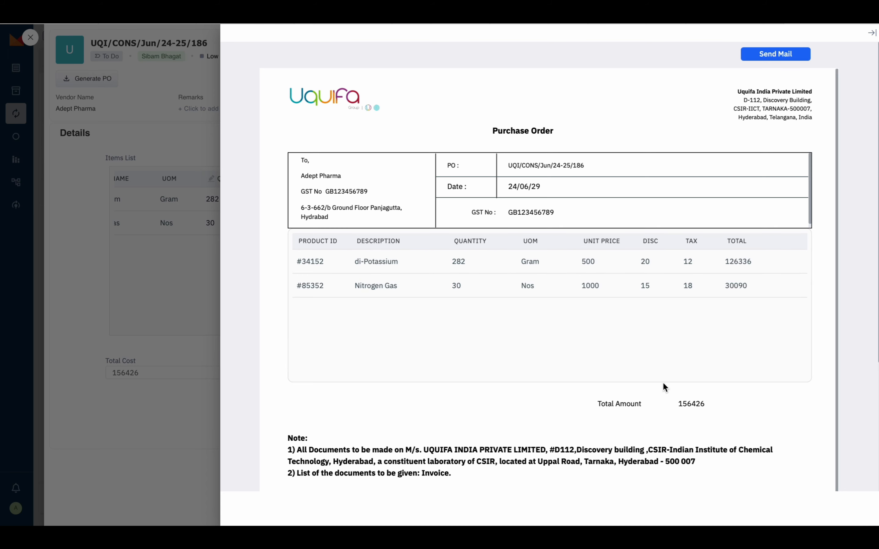
scroll(663, 382, down, 1)
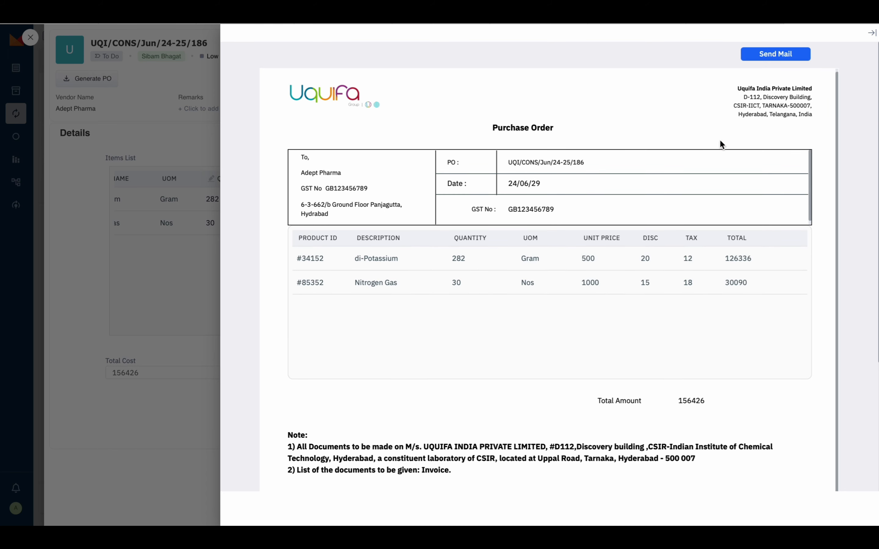
click(767, 57)
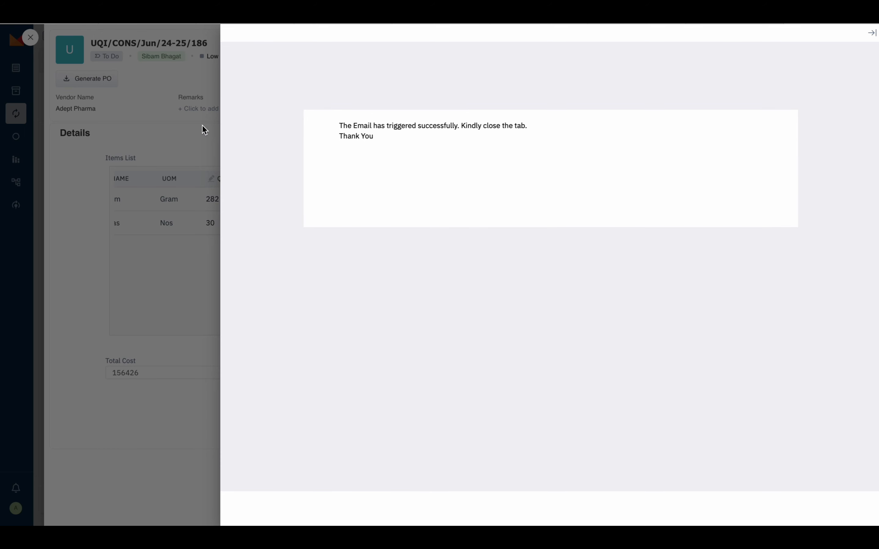
click(202, 126)
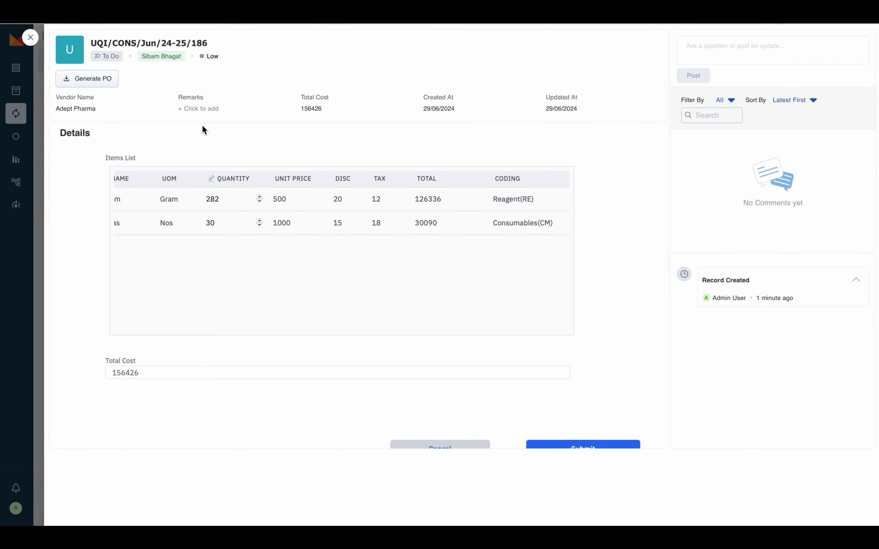
- Set the Adept Pharma purchase order's status to PO Sent and close the order
click(111, 61)
click(124, 100)
click(31, 37)
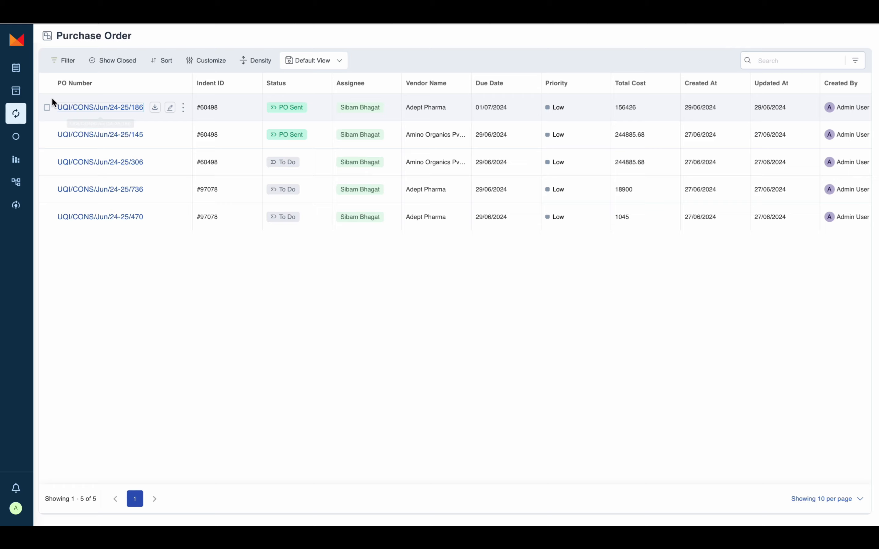
- Open the Stock Inward list and check the status options of the newest Adept Pharma entry
mouse_move(15, 94)
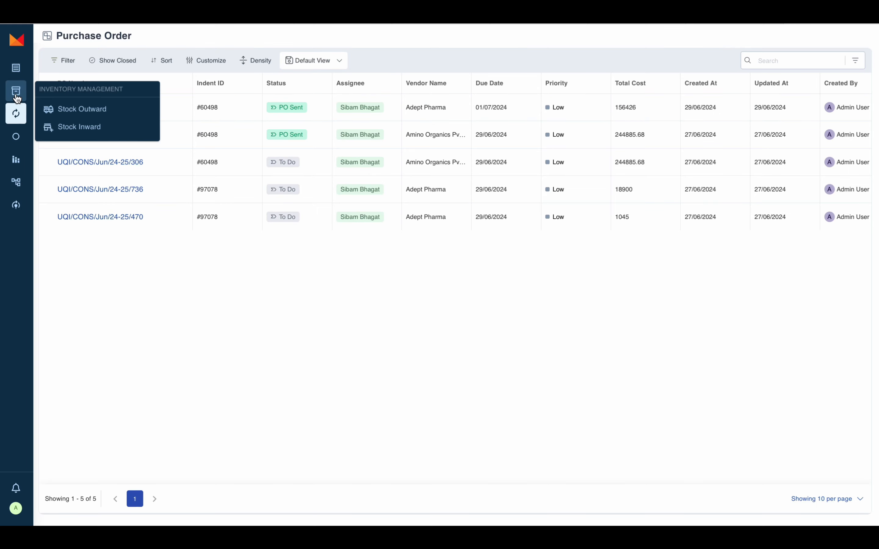
click(78, 128)
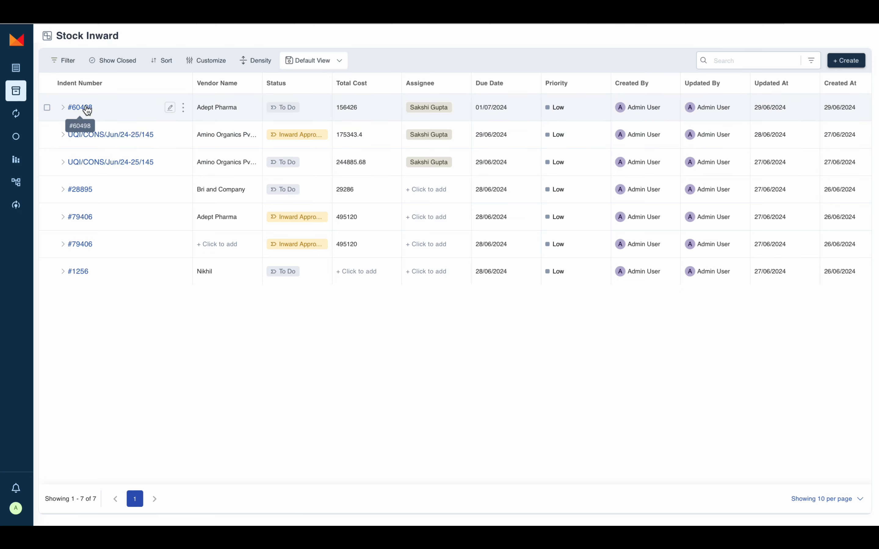
click(291, 111)
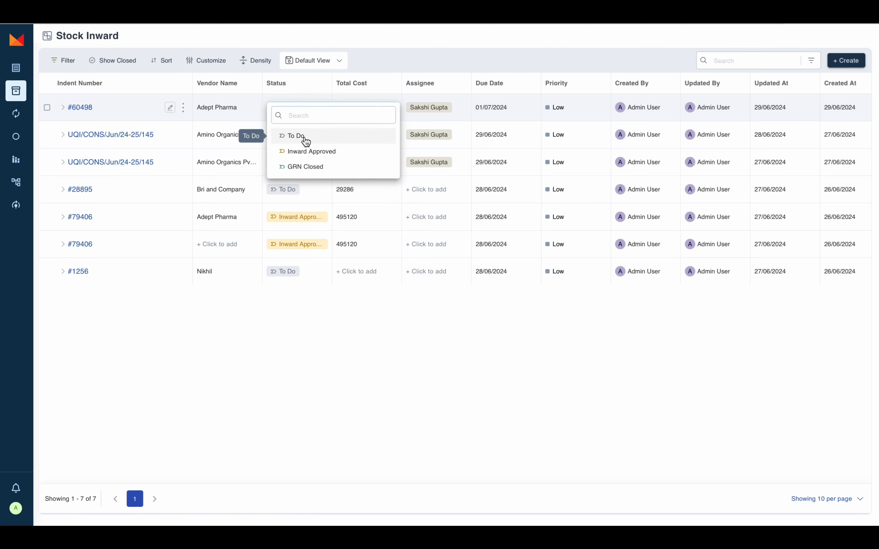
click(239, 367)
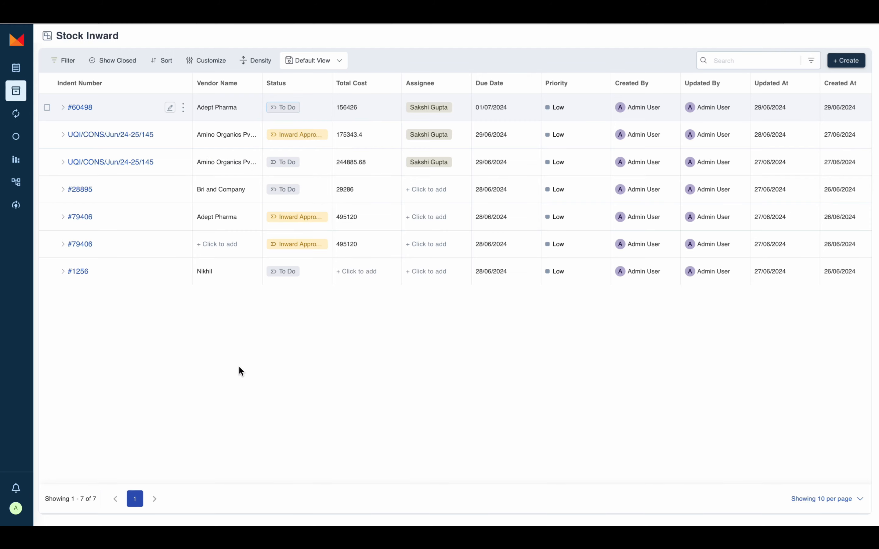
- Submit the newest Adept Pharma stock inward record with its invoice number blank, set its status to Inward Approved and close it
click(82, 110)
scroll(230, 244, down, 1)
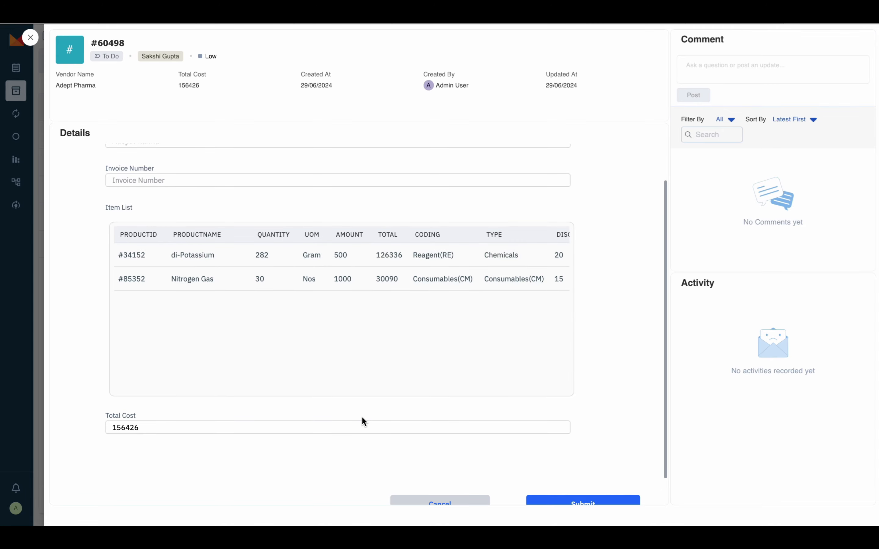
click(563, 503)
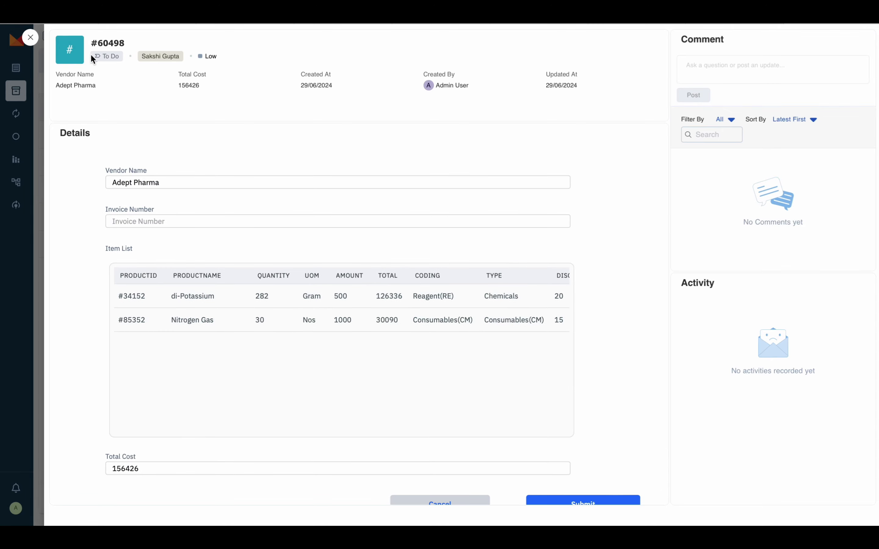
click(99, 61)
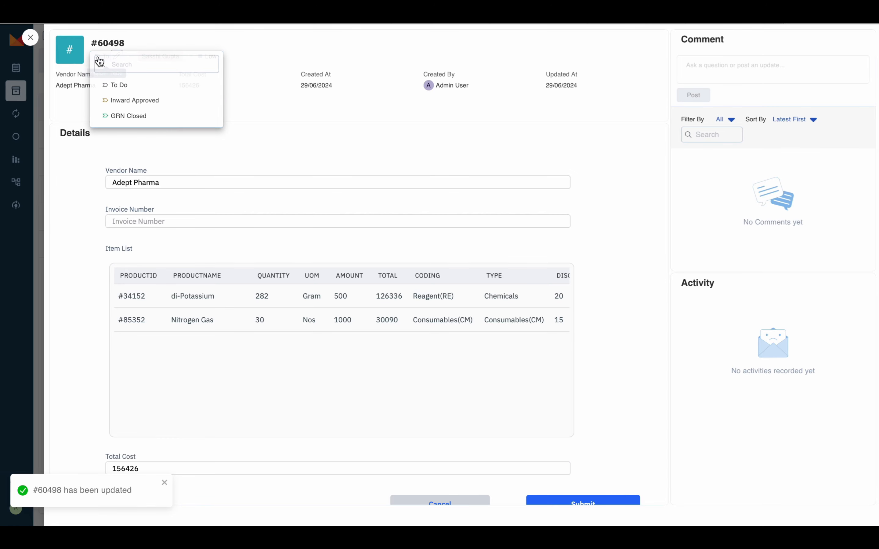
click(122, 98)
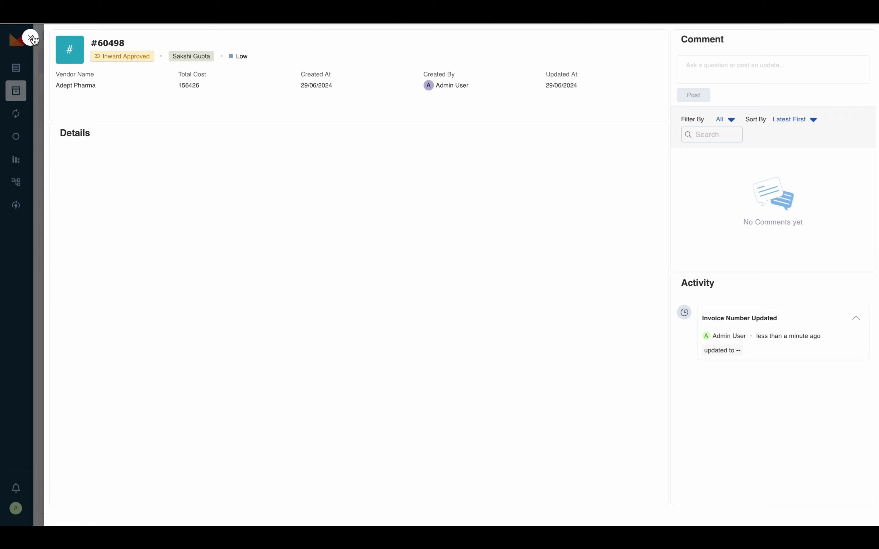
click(31, 37)
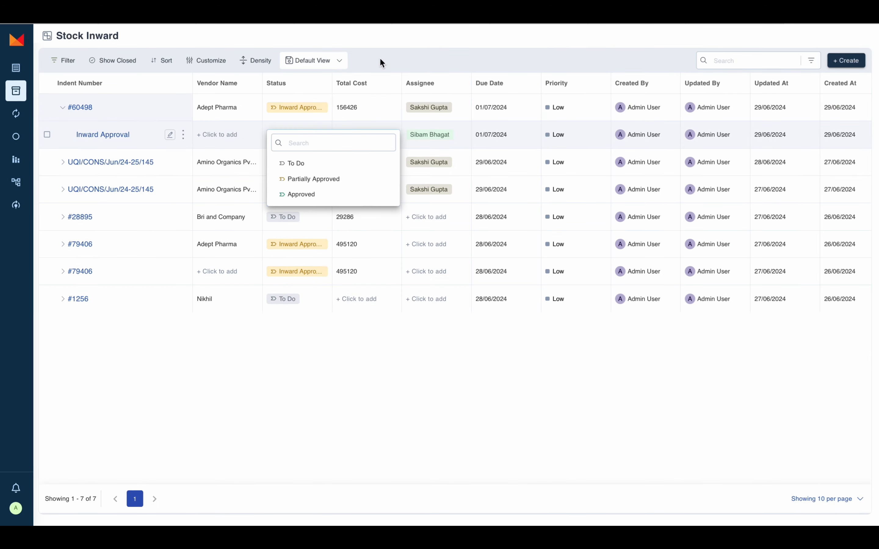
- In the Adept Pharma entry's Inward Approval, set the approved quantities to 279 for di-Potassium and 30 for Nitrogen Gas, and submit
click(380, 58)
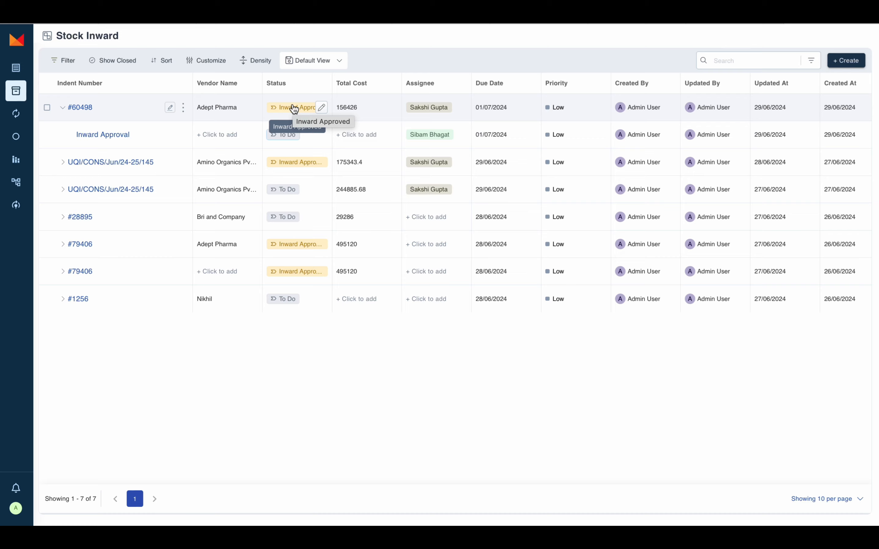
click(103, 134)
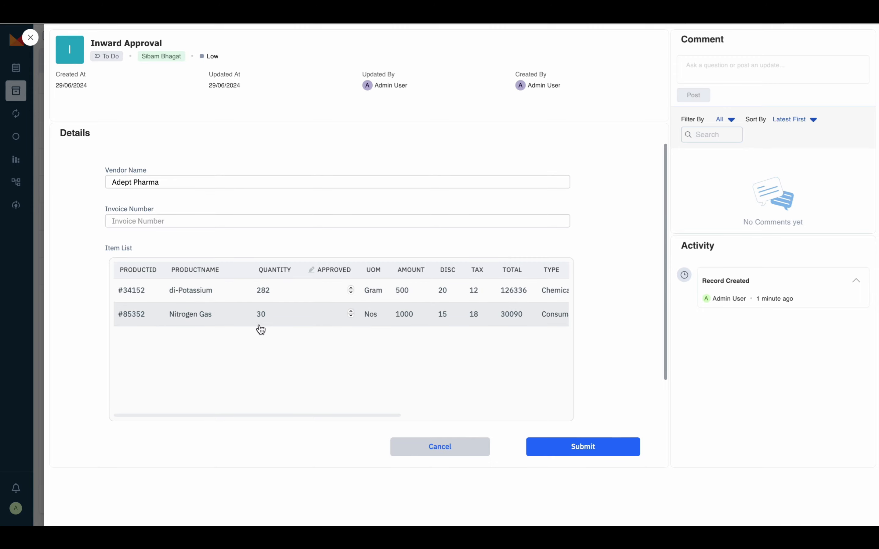
click(328, 289)
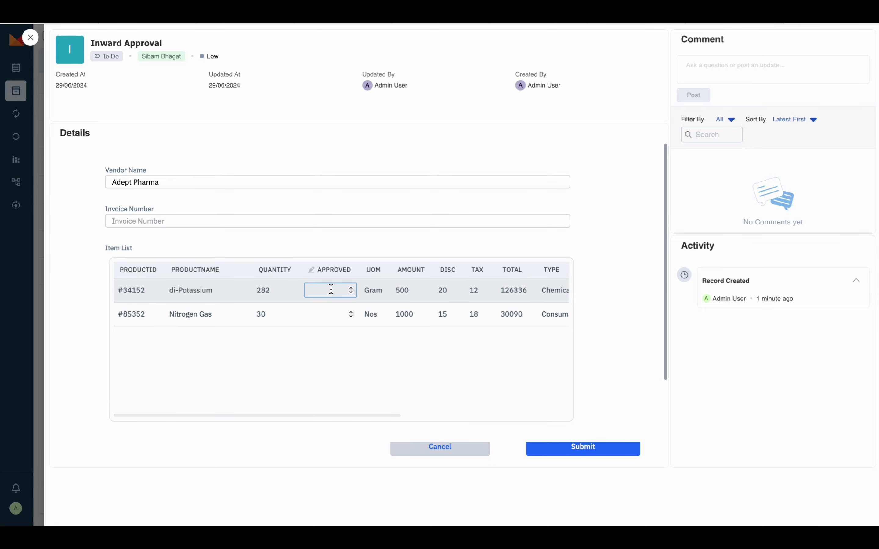
text(279)
click(331, 314)
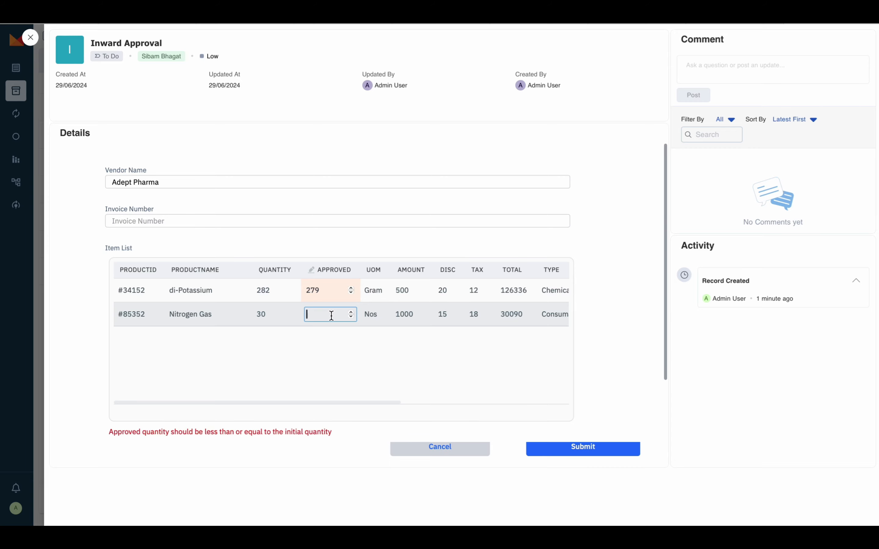
text(30)
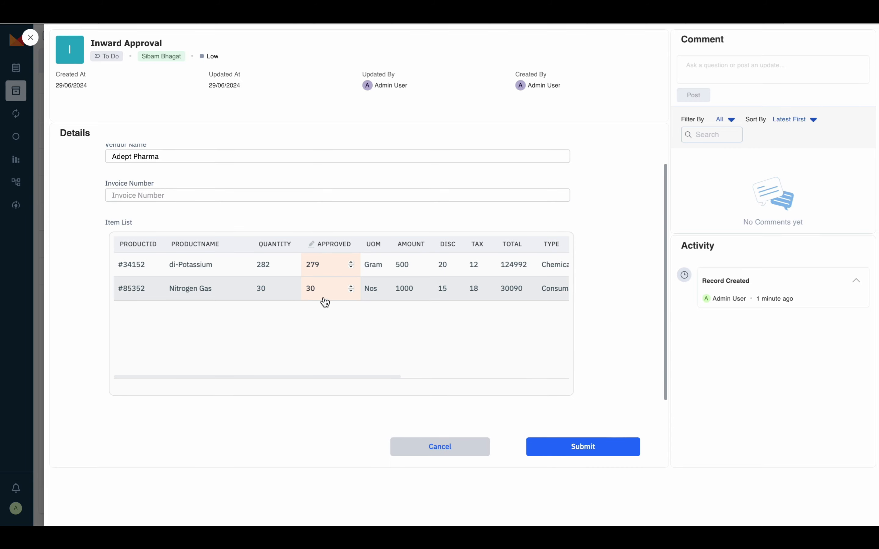
scroll(324, 334, down, 2)
scroll(324, 336, down, 1)
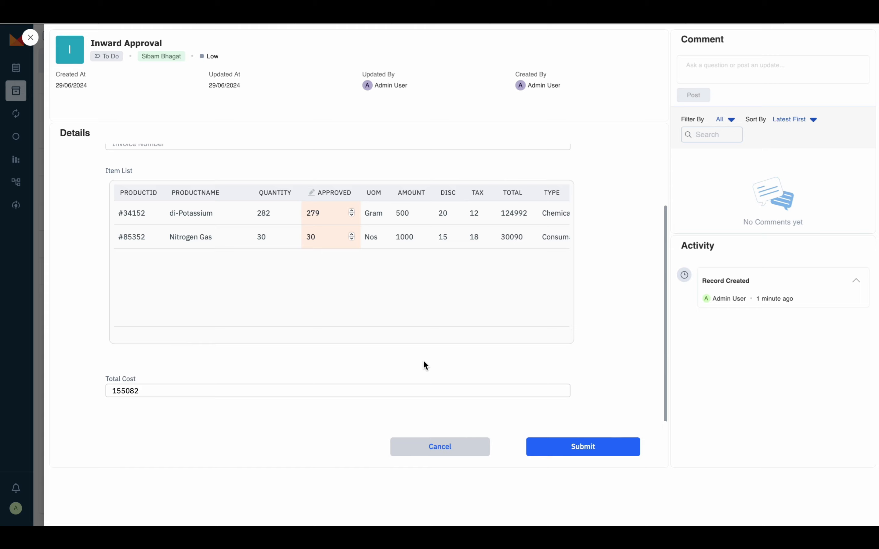
click(555, 446)
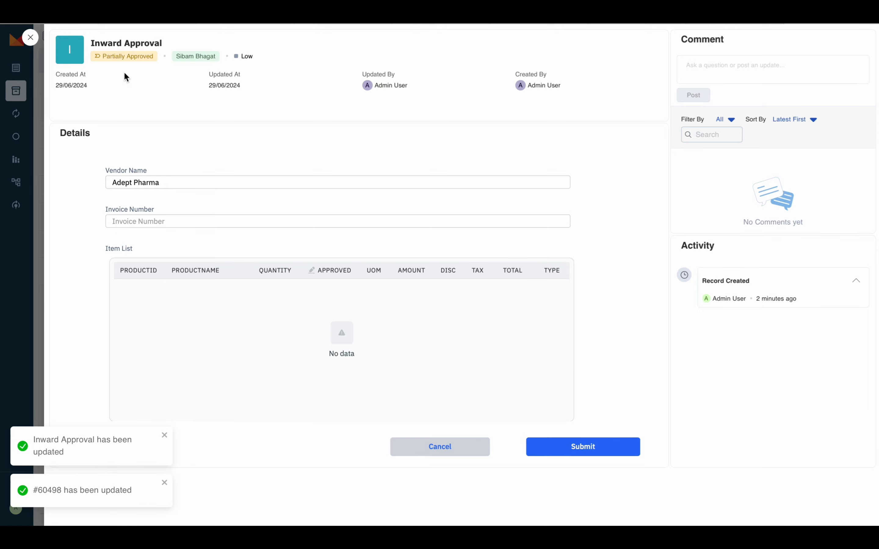
mouse_move(129, 60)
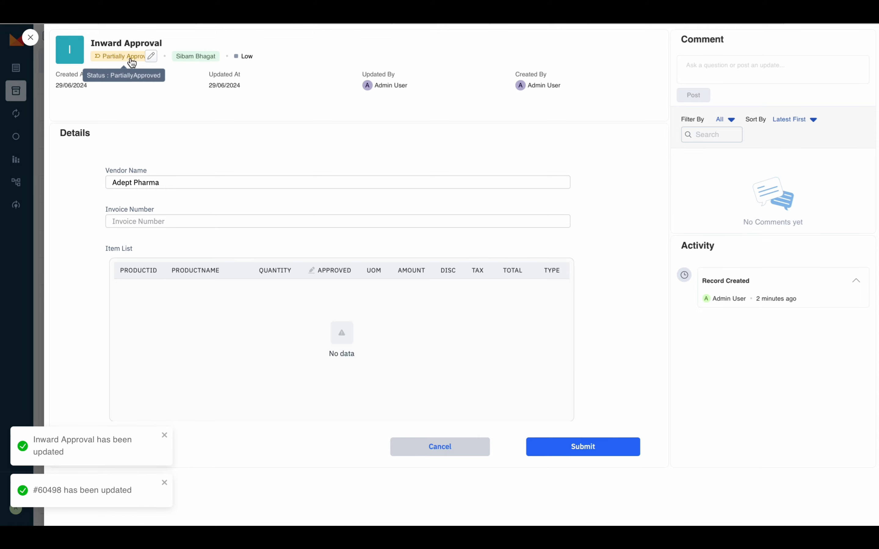
- Reopen the newest Adept Pharma entry's Inward Approval to review it, close it, and select Partially Approved as its status
click(30, 38)
click(108, 135)
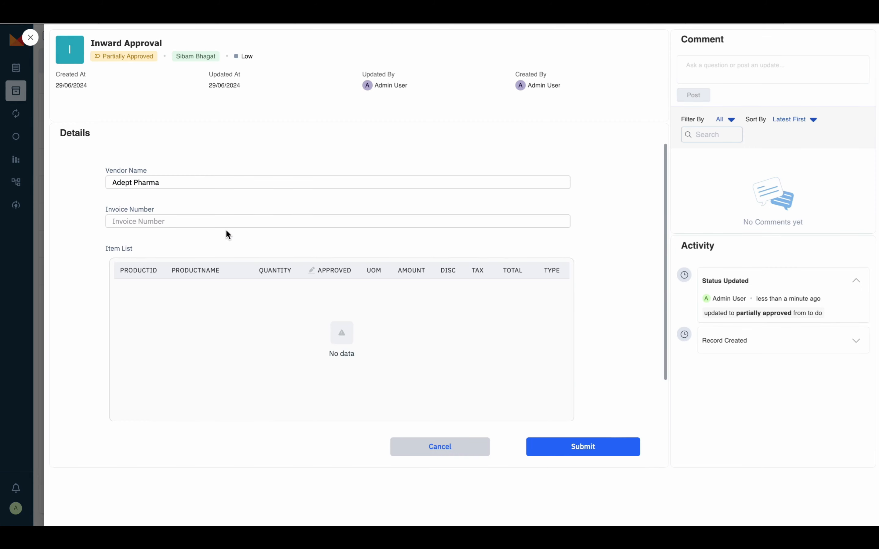
click(37, 35)
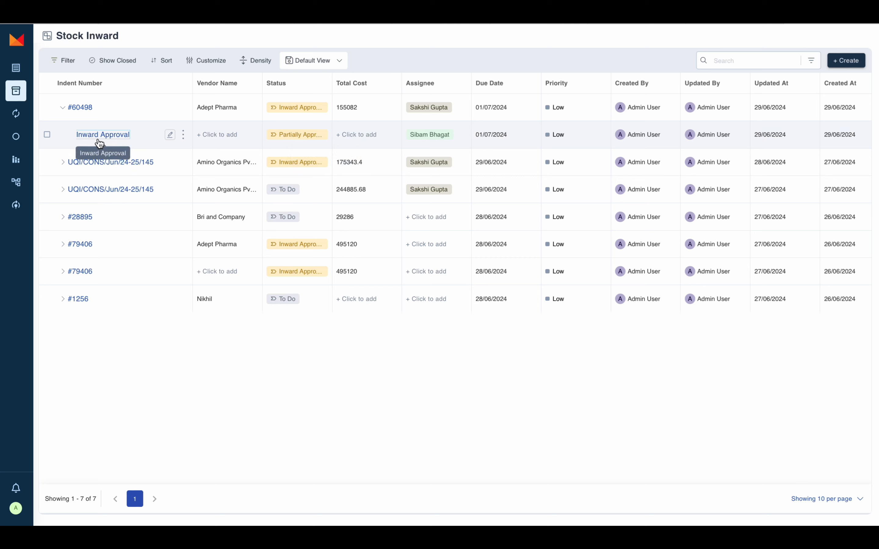
click(296, 141)
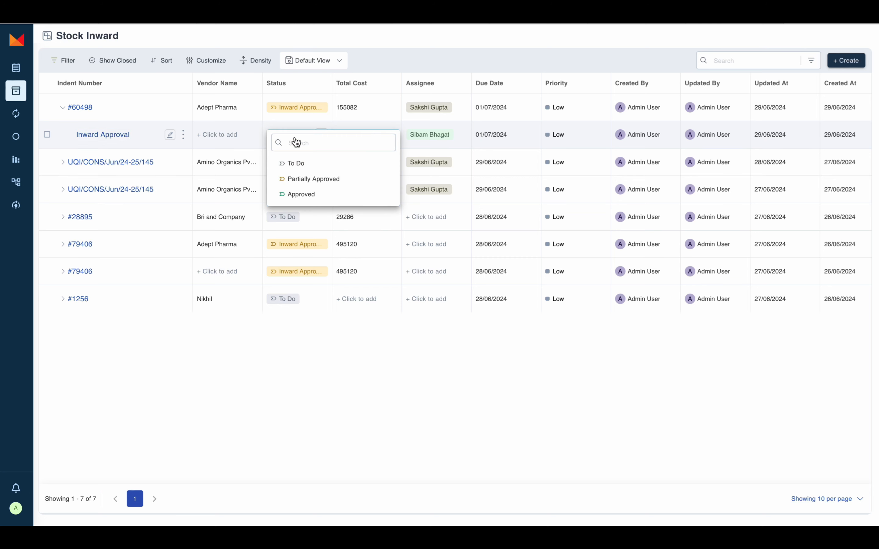
click(315, 178)
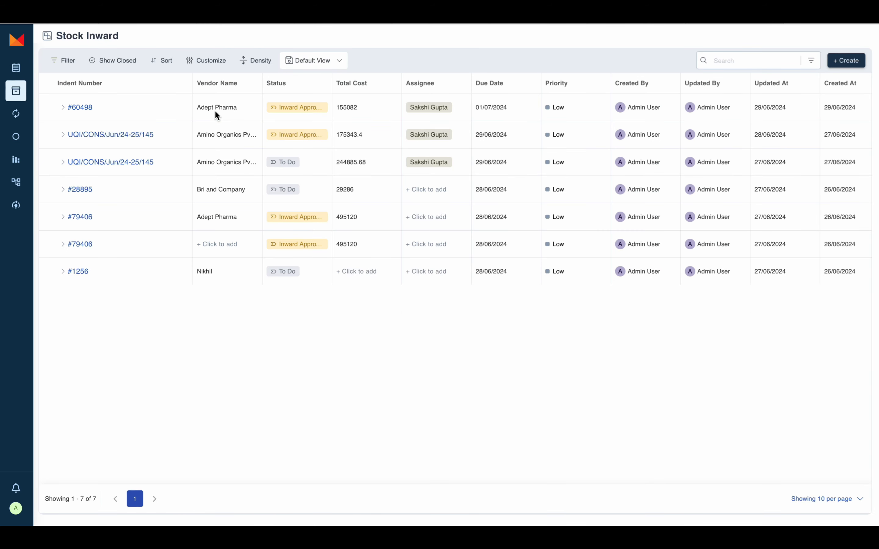
- Expand the newest Adept Pharma stock inward entry and set the parent entry's status to GRN Closed
click(62, 107)
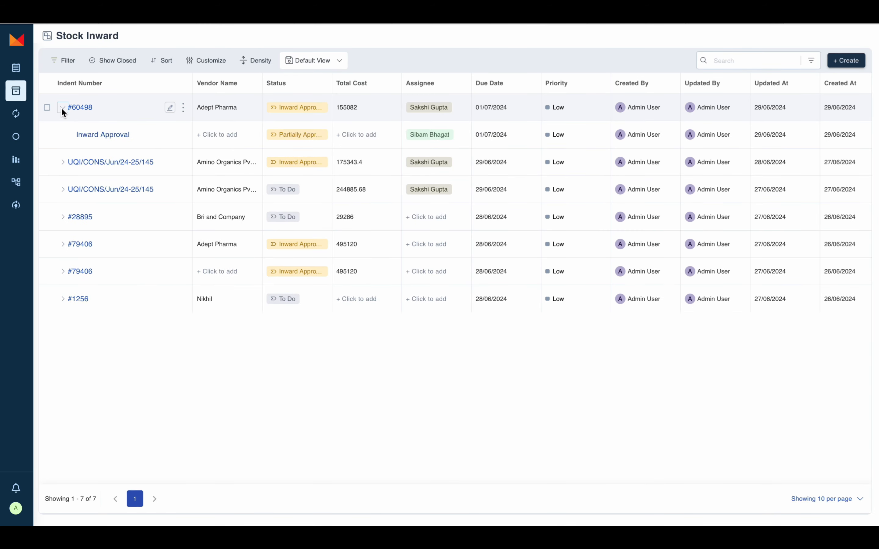
click(292, 105)
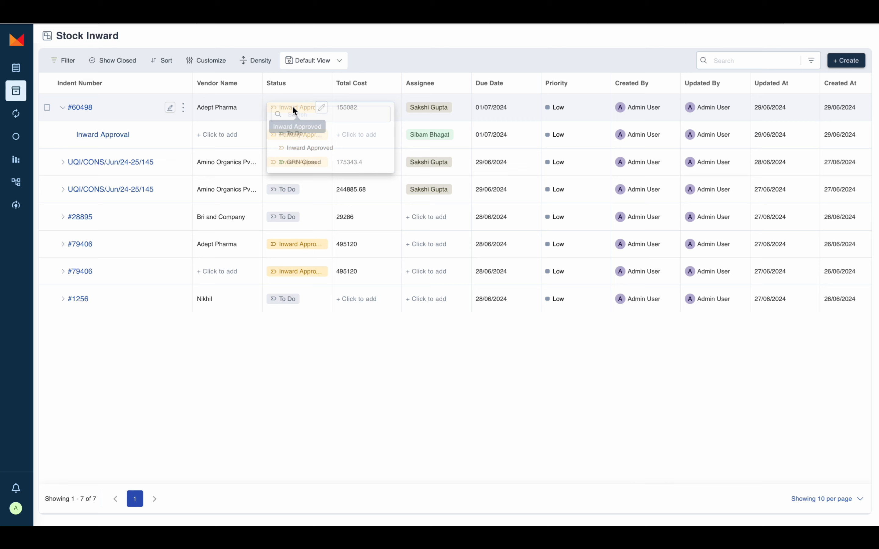
click(304, 167)
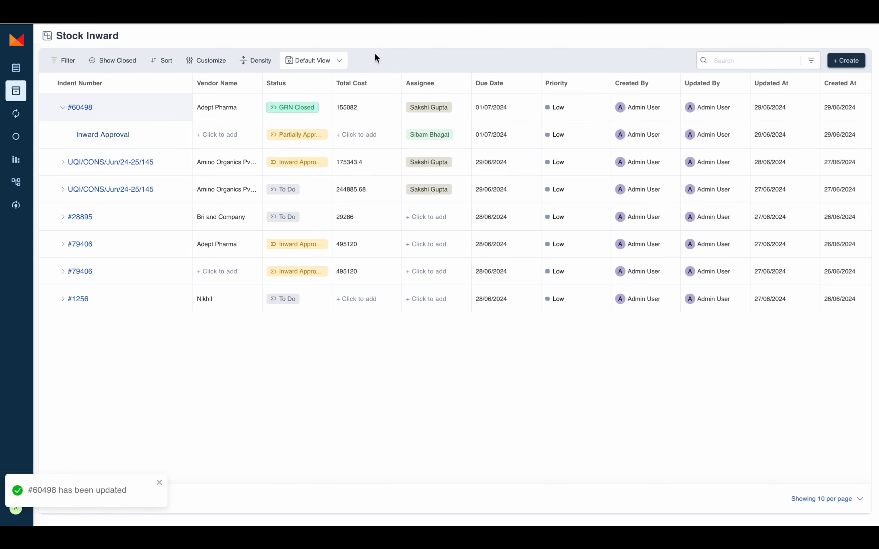